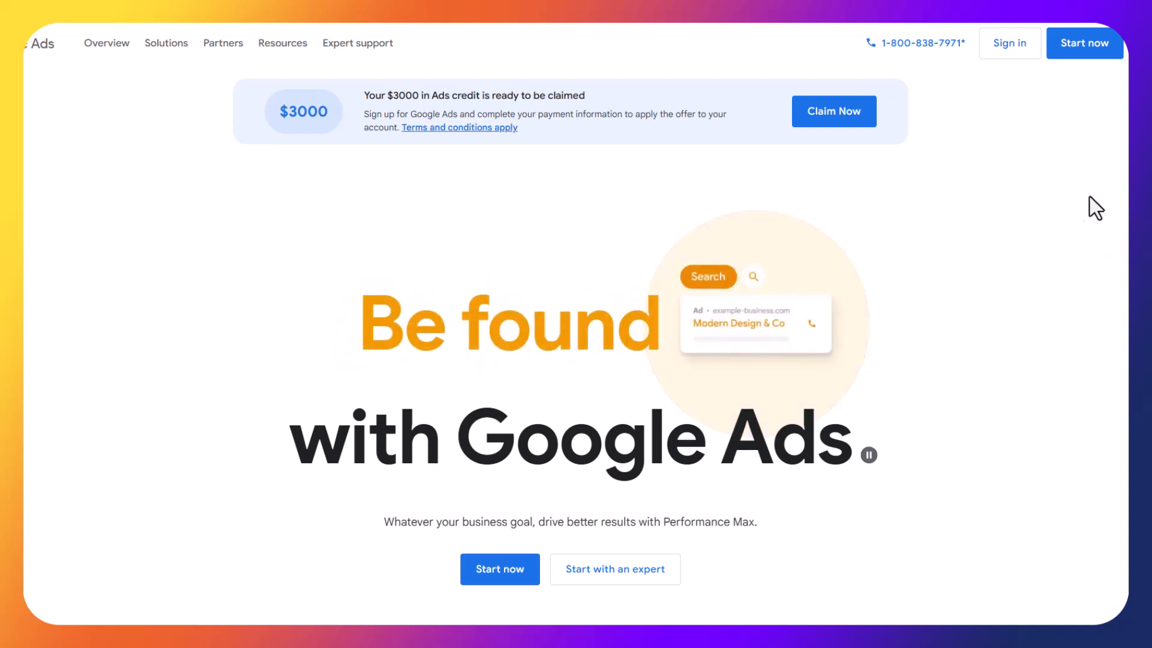
click(491, 569)
drag(607, 98, 475, 96)
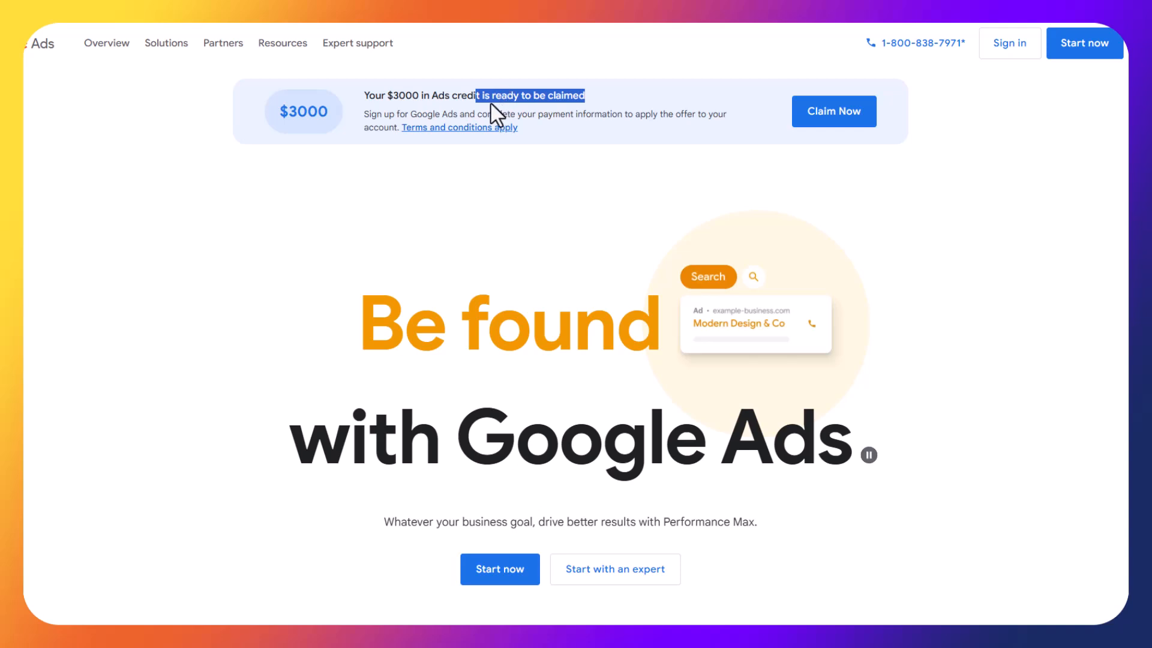
click(461, 96)
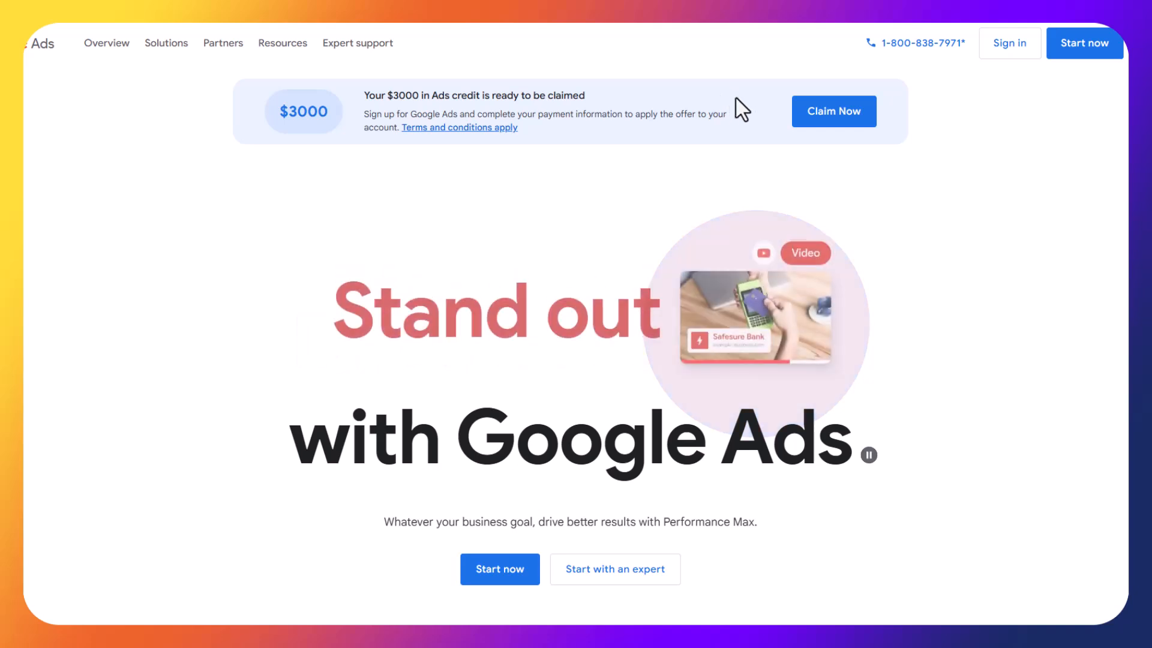
Start signing up for Google Ads and create a new account instead of using an existing one
click(1089, 54)
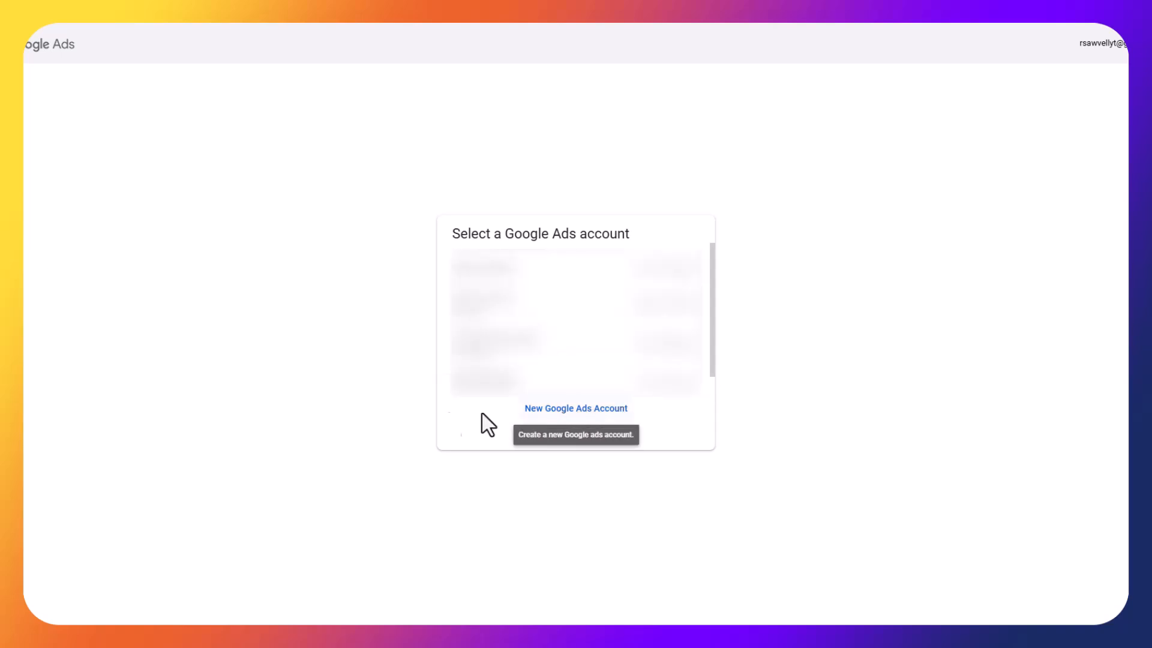
click(576, 414)
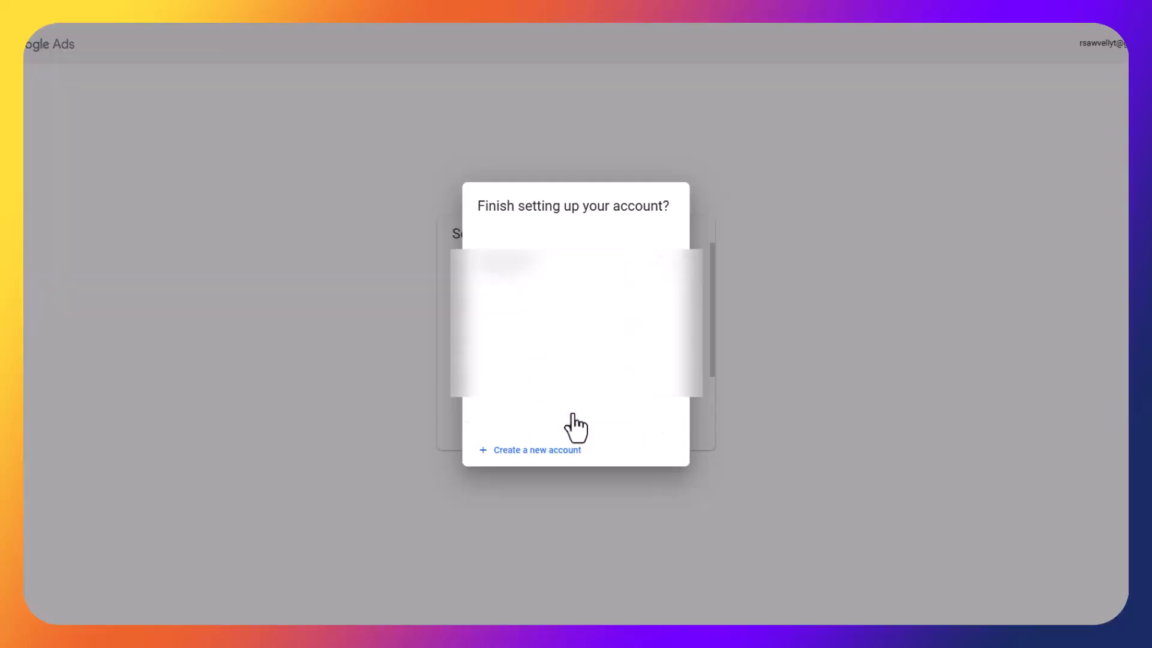
click(530, 456)
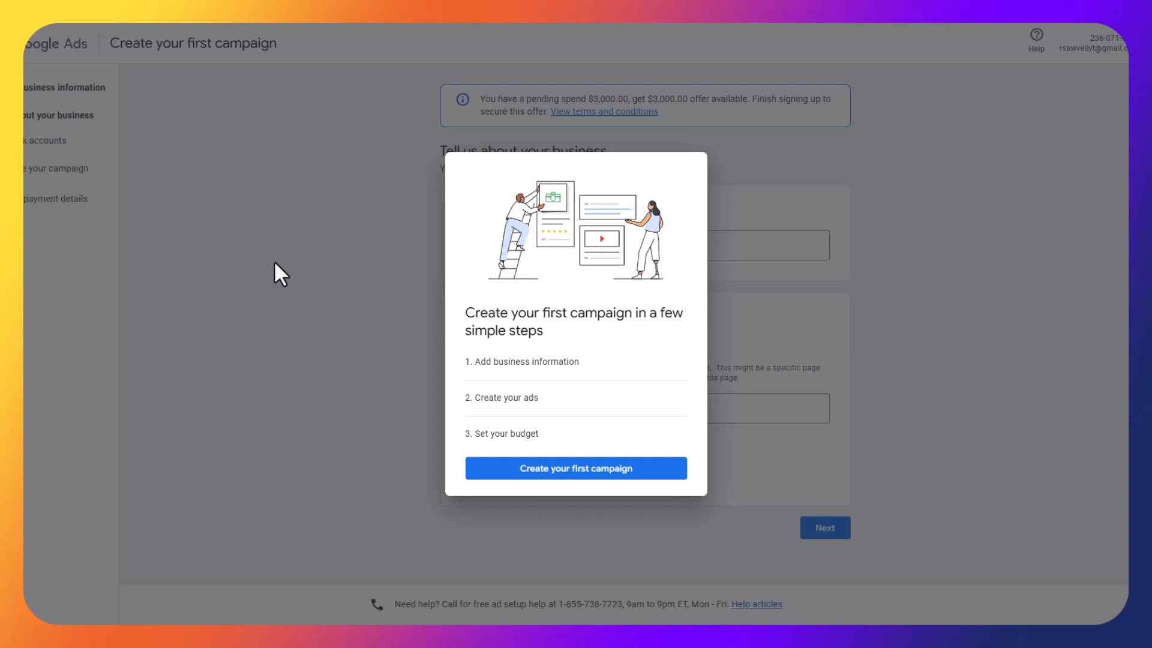
drag(493, 362, 543, 362)
drag(474, 398, 538, 401)
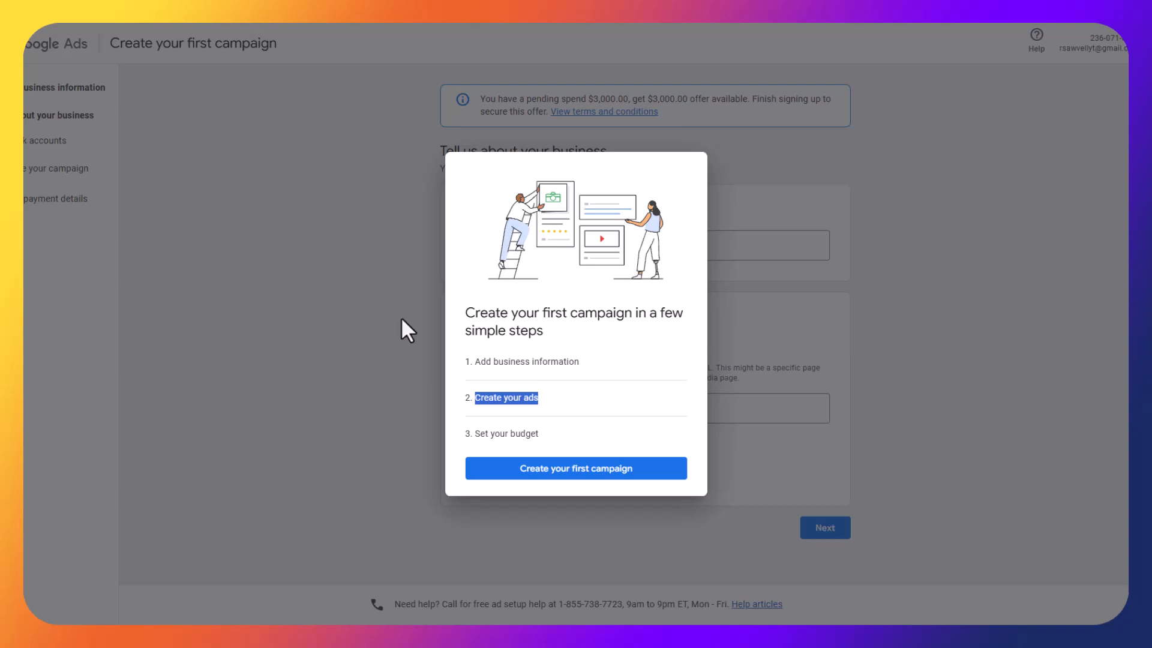
click(491, 187)
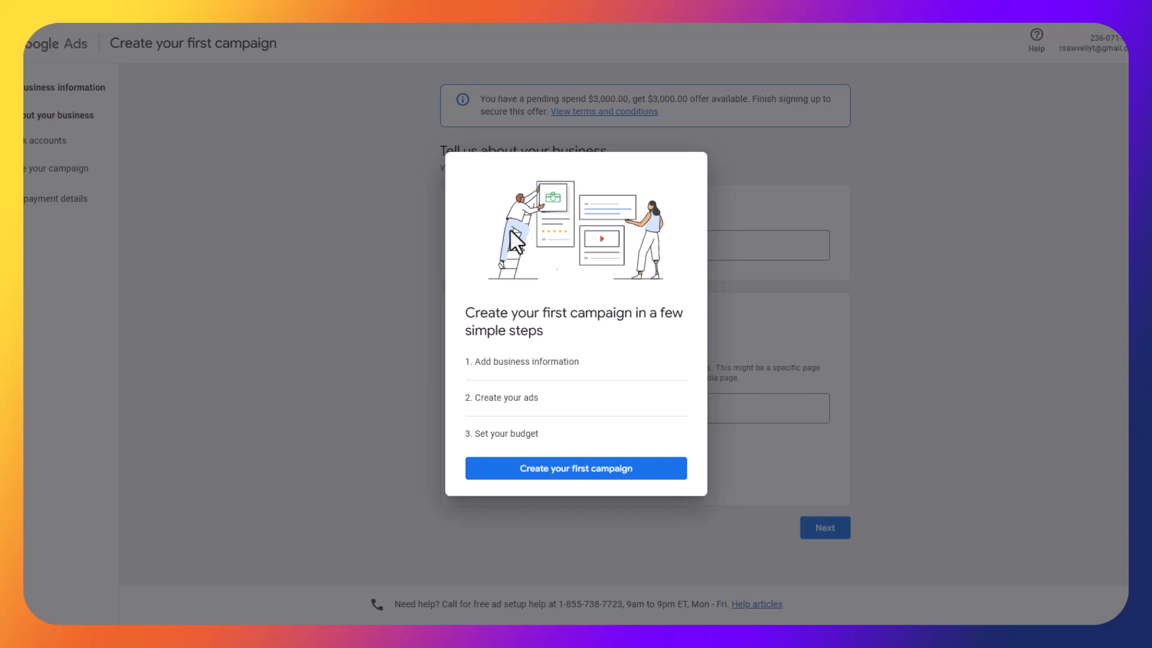
drag(480, 362, 561, 364)
drag(480, 398, 534, 398)
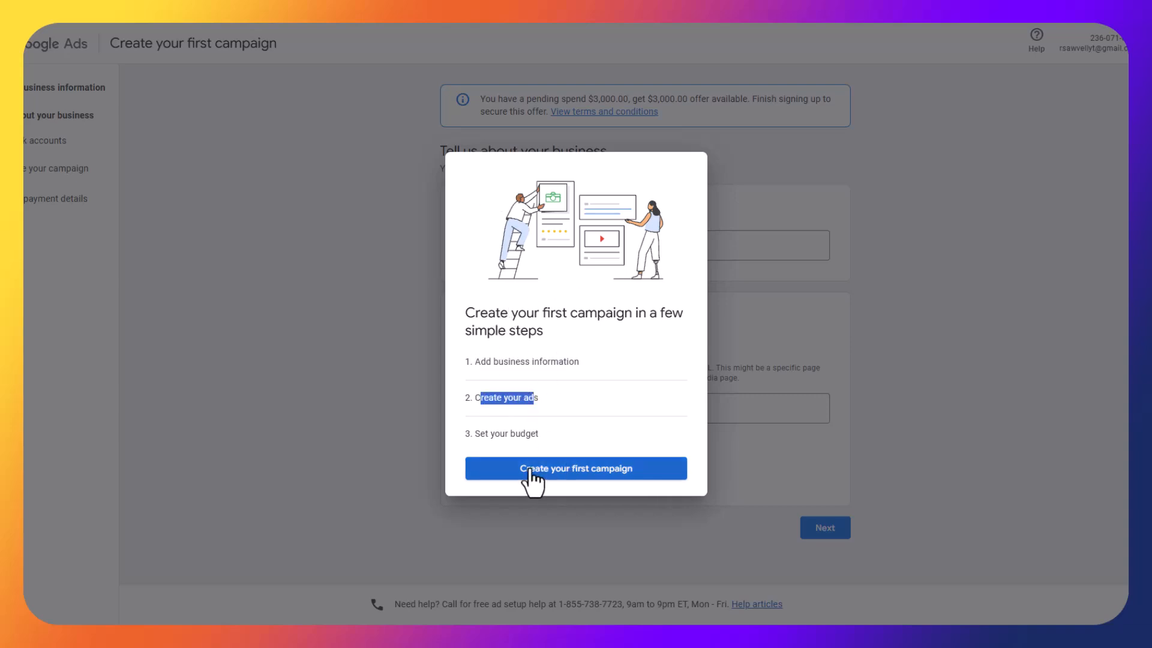
Begin the first campaign, enter "Ray's YouTube Business" as the business name, and fill in the business's website URL as the ad destination
click(542, 473)
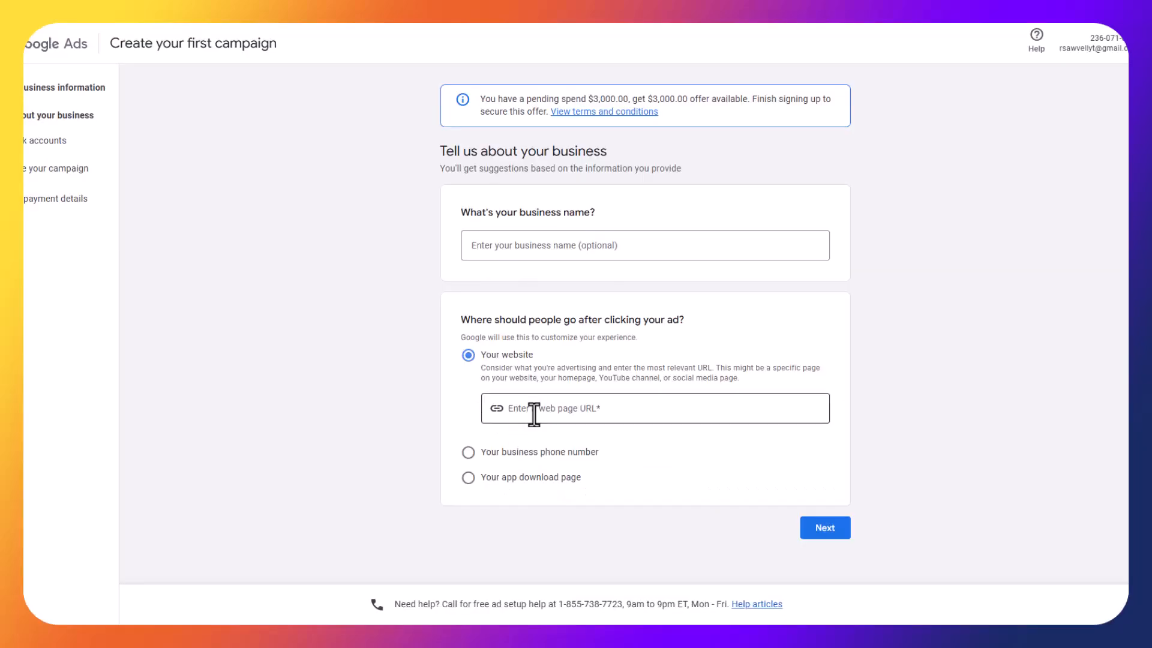
click(534, 245)
text(Ray's You)
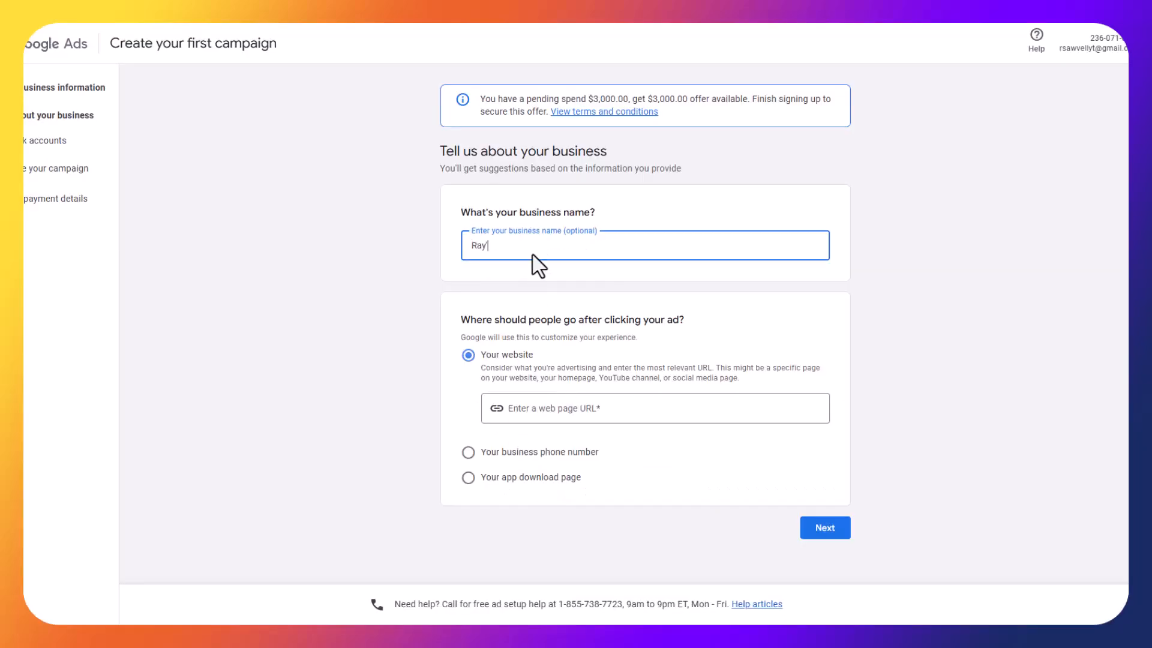
text(Tube Business)
click(599, 414)
text(w)
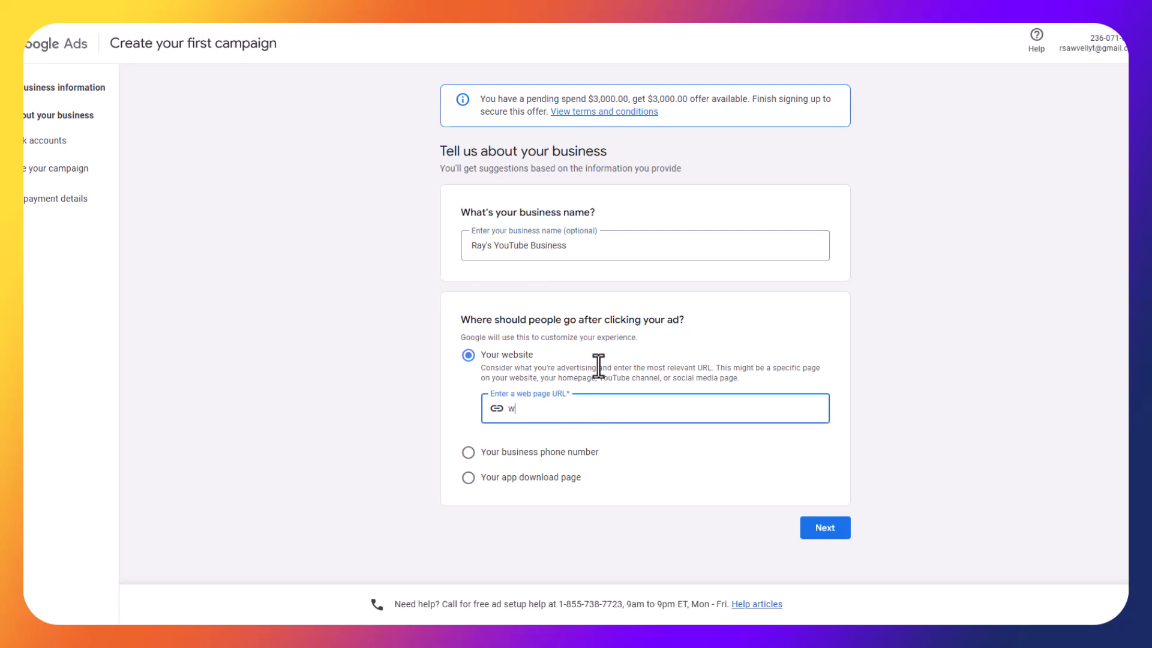
text(ww.raysawvell.com)
Try the business phone number as the ad destination and switch back to the website
drag(484, 211, 563, 211)
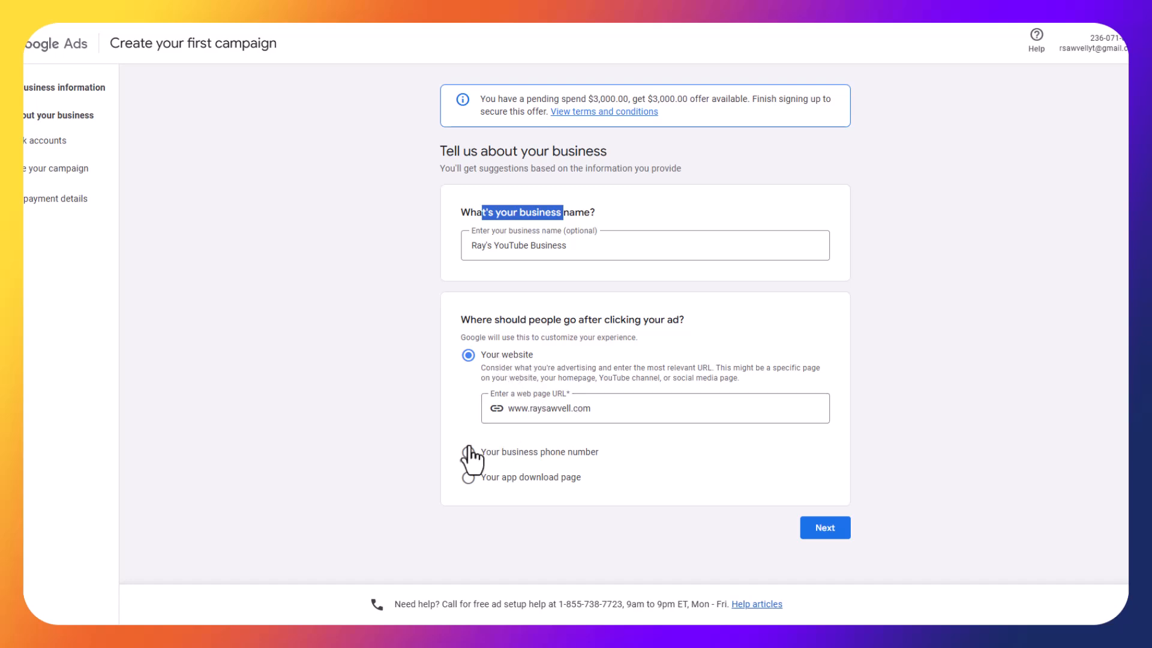
click(467, 454)
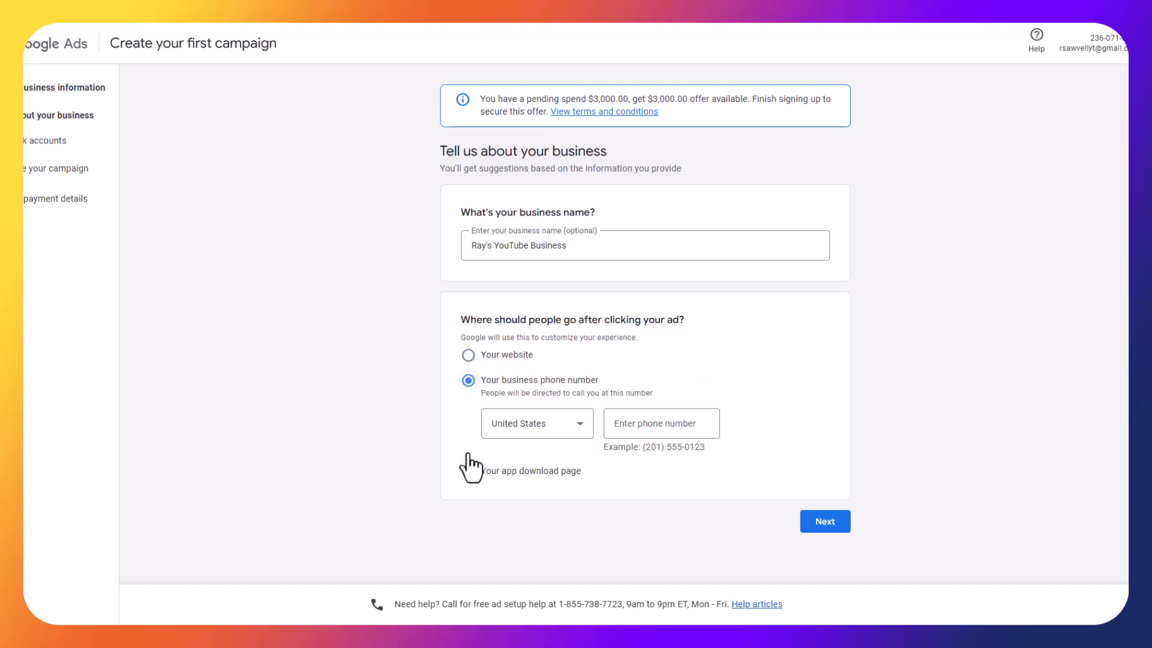
click(472, 360)
click(571, 407)
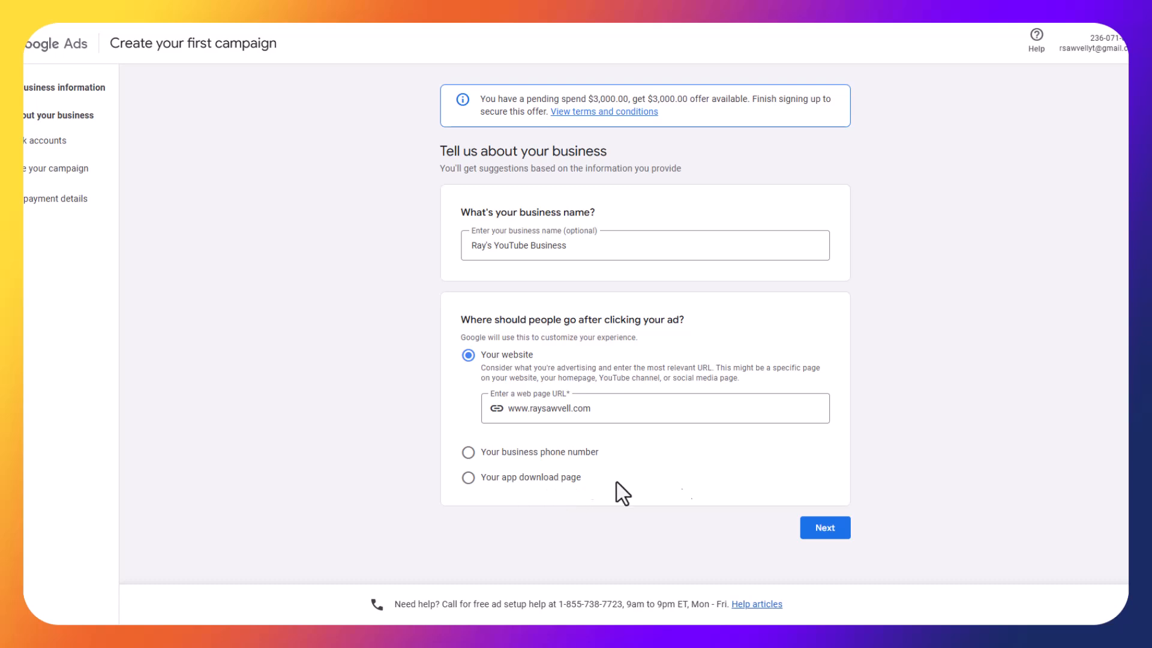
Submit the business details and continue past the account linking page without linking or adding any accounts
click(832, 532)
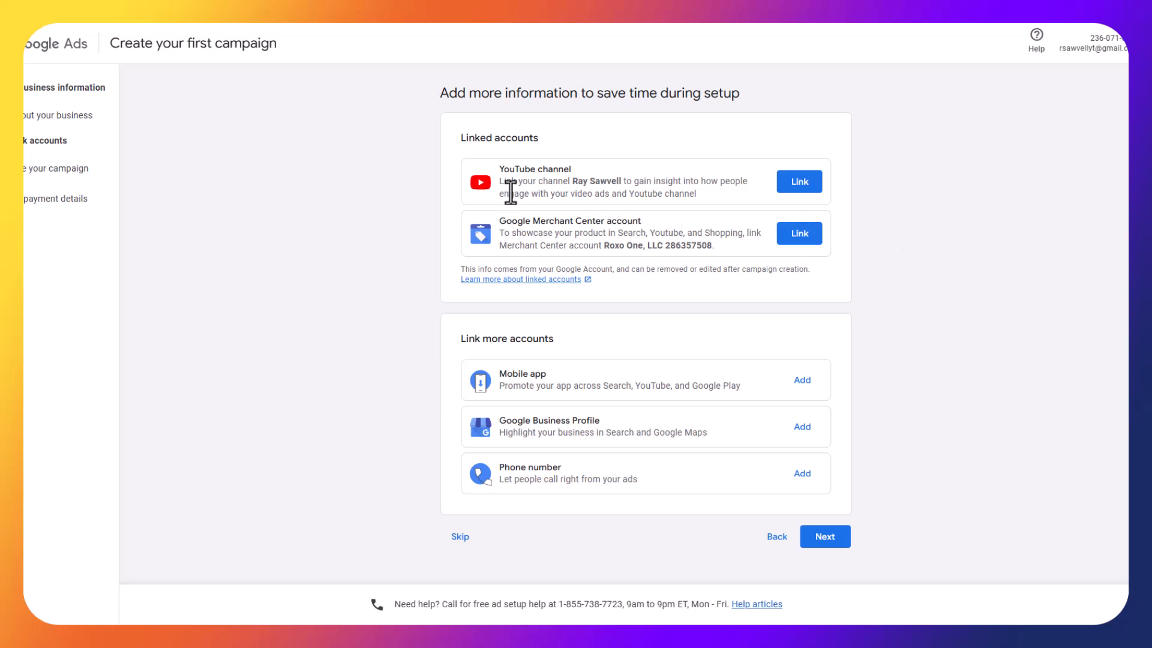
drag(522, 180, 581, 185)
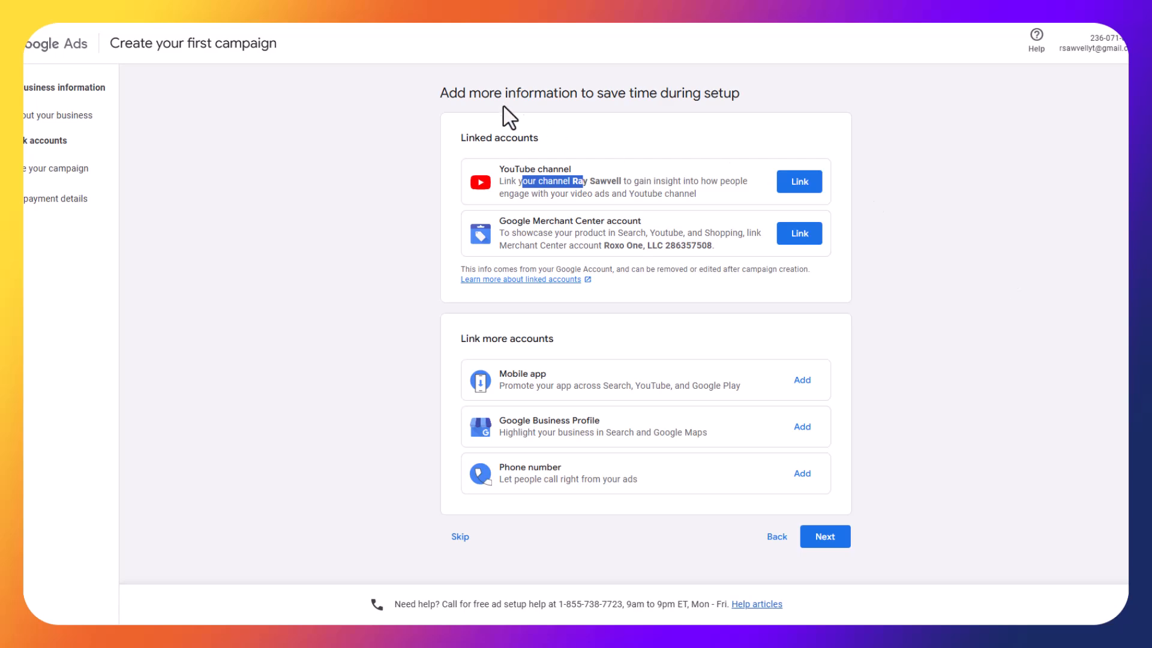
drag(466, 137, 497, 136)
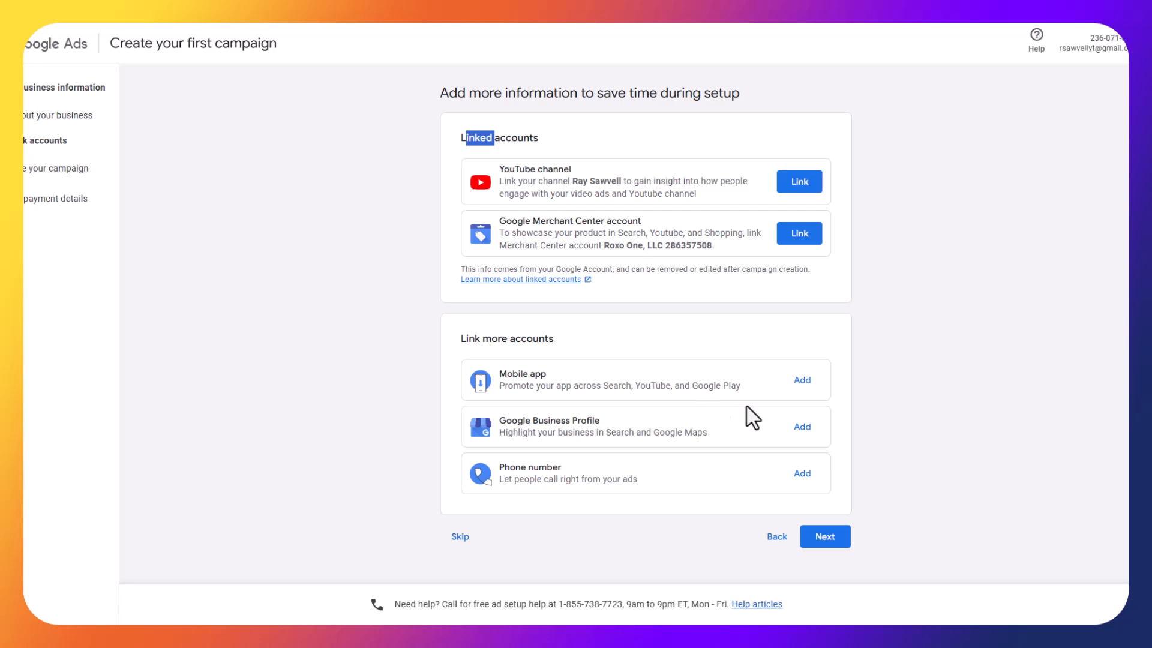
click(834, 542)
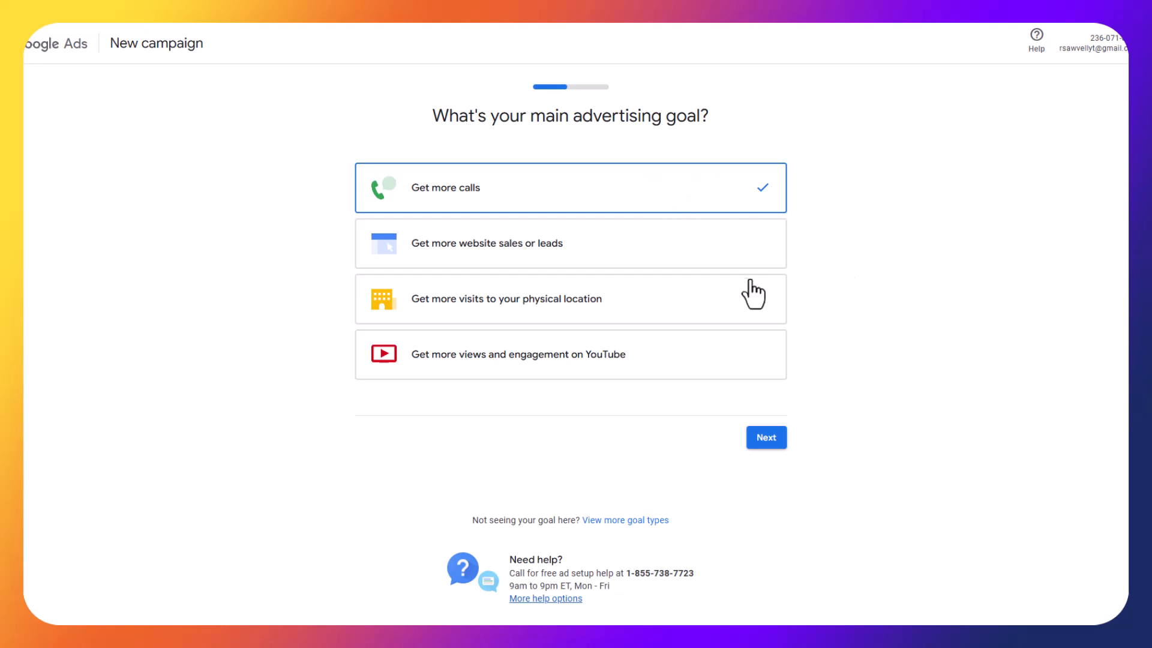
Try out the main advertising goals for calls, website sales or leads, physical location visits and YouTube engagement
click(581, 300)
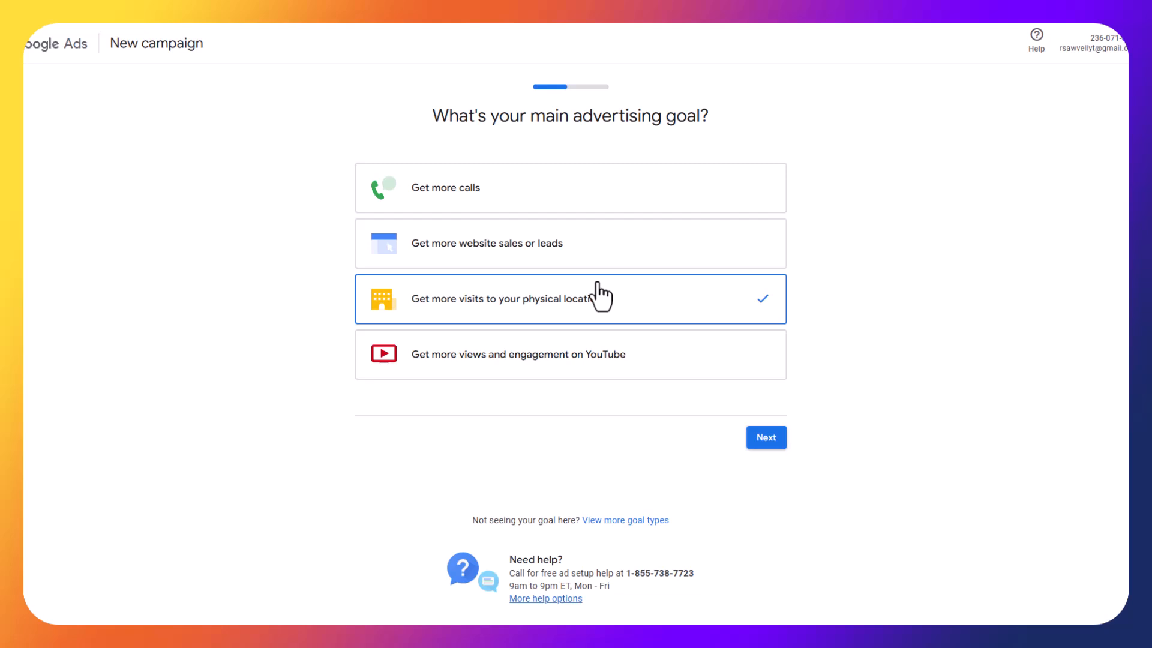
click(577, 193)
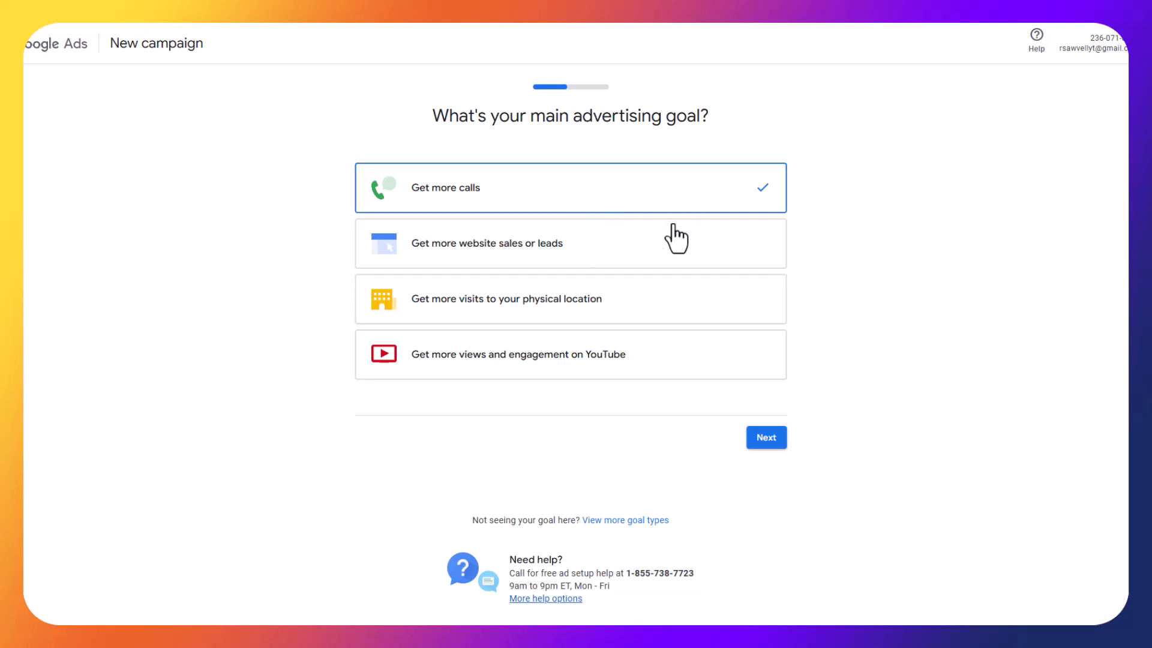
click(480, 247)
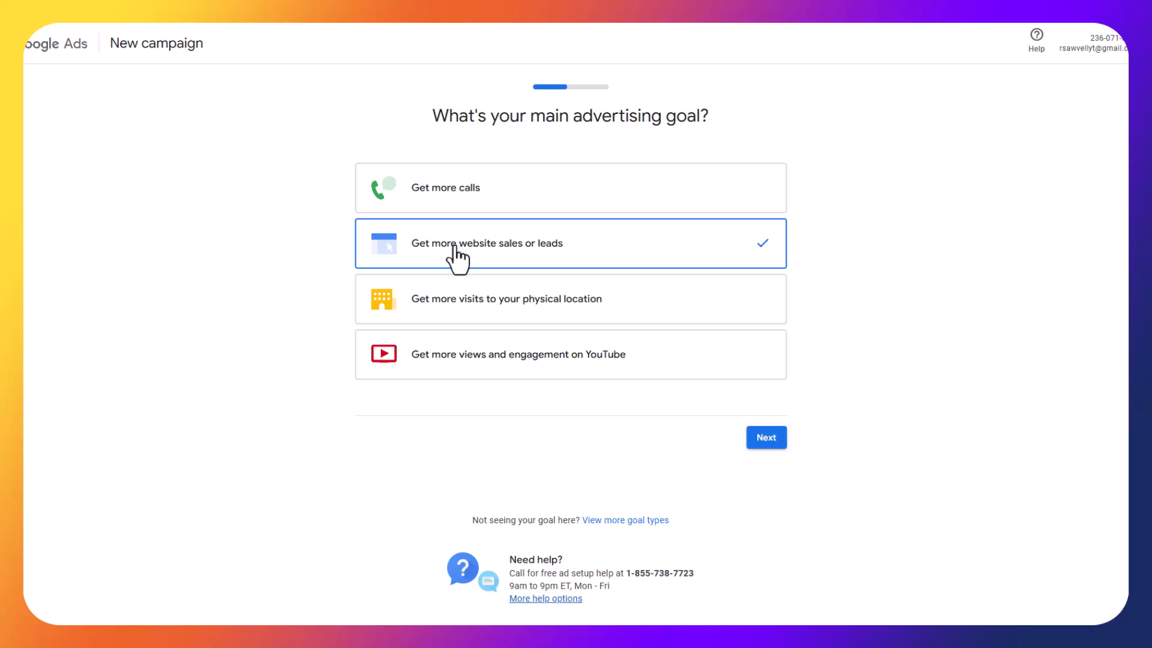
click(456, 363)
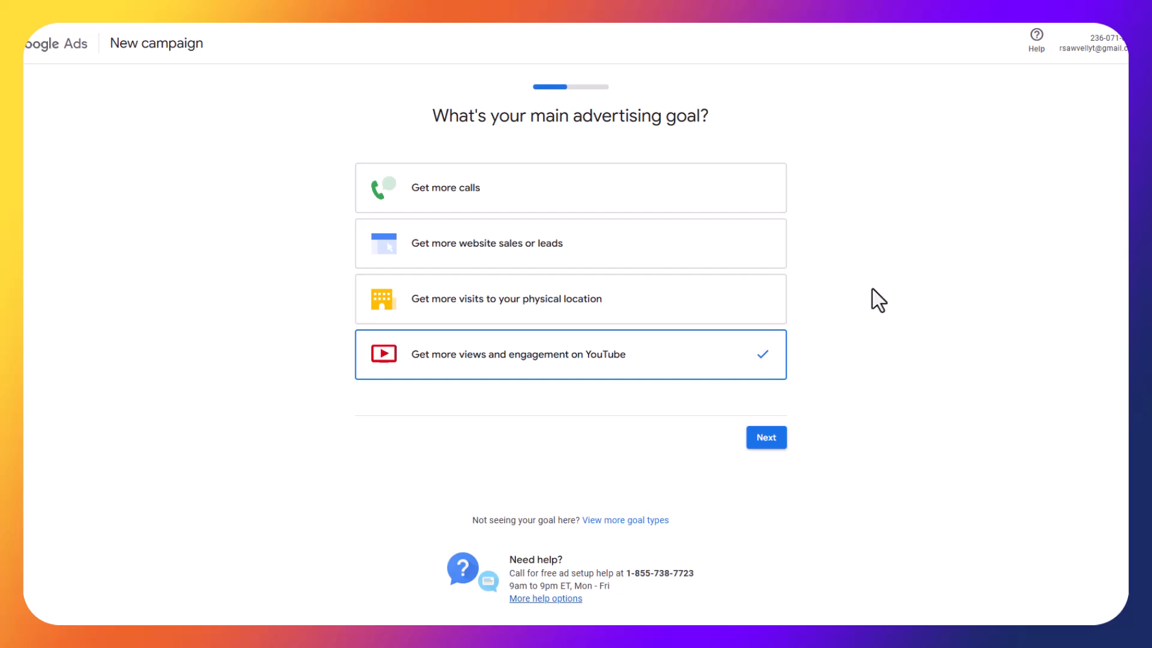
click(564, 191)
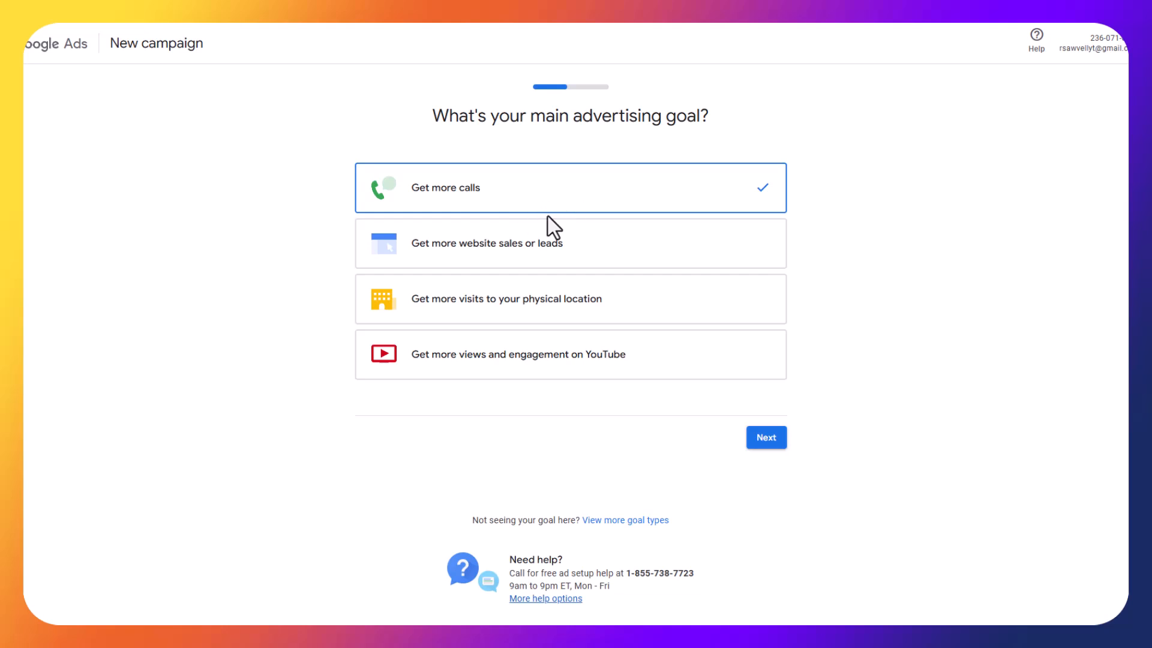
click(528, 246)
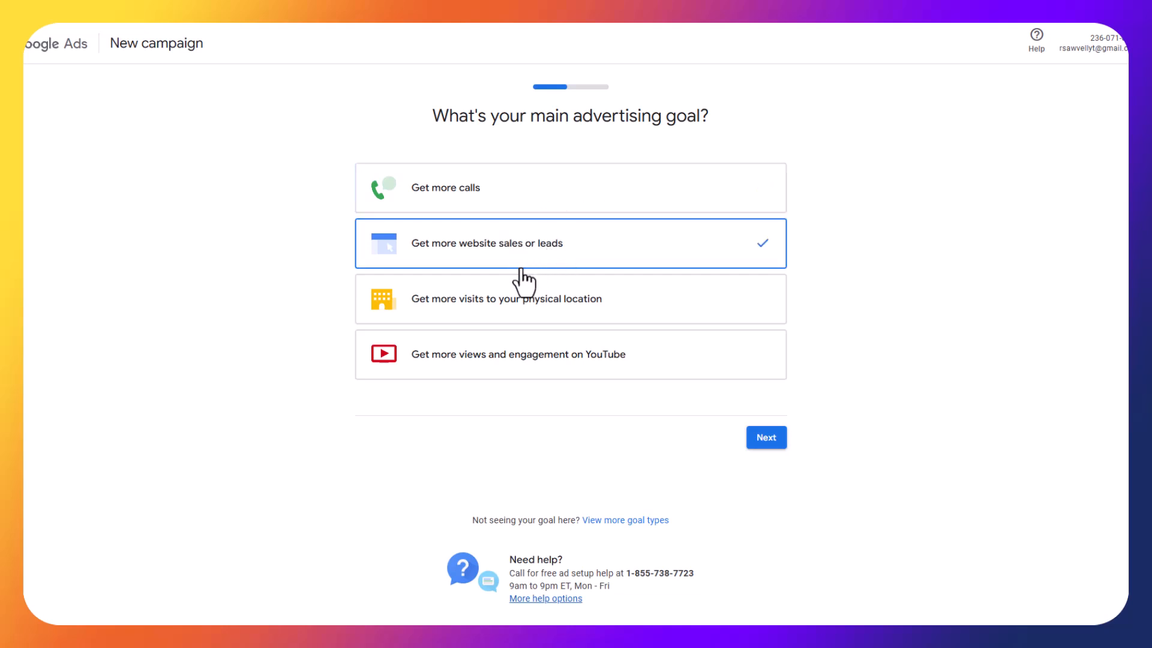
click(496, 314)
click(526, 206)
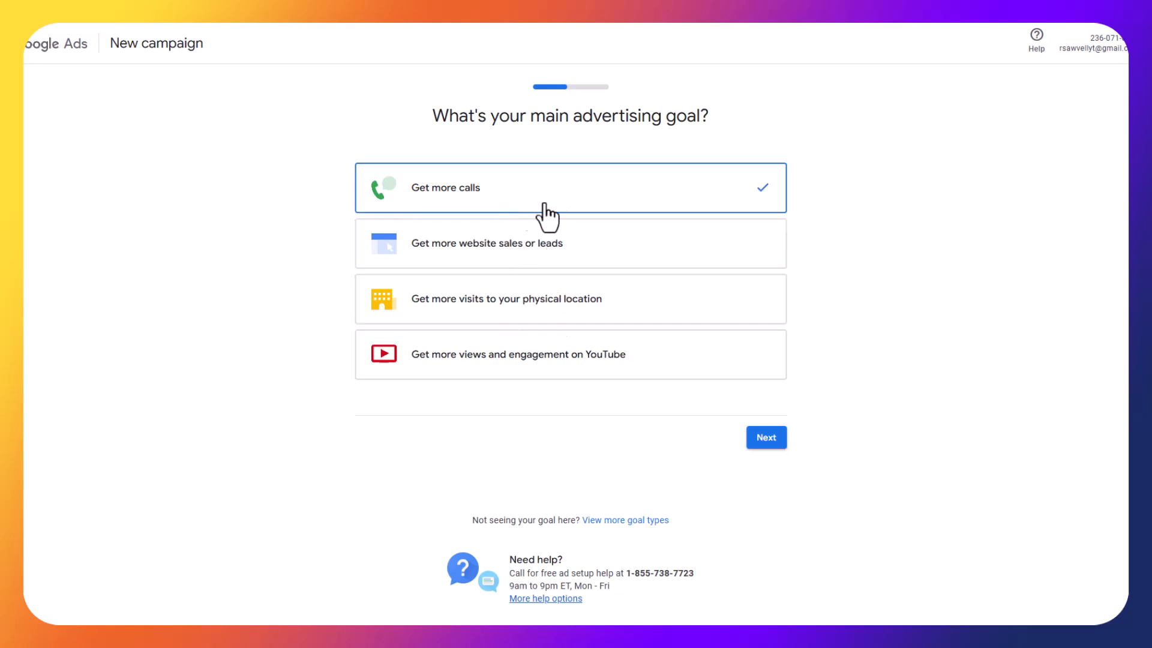
Set the main advertising goal to Get more website sales or leads and start the Google Analytics setup
click(551, 254)
click(762, 437)
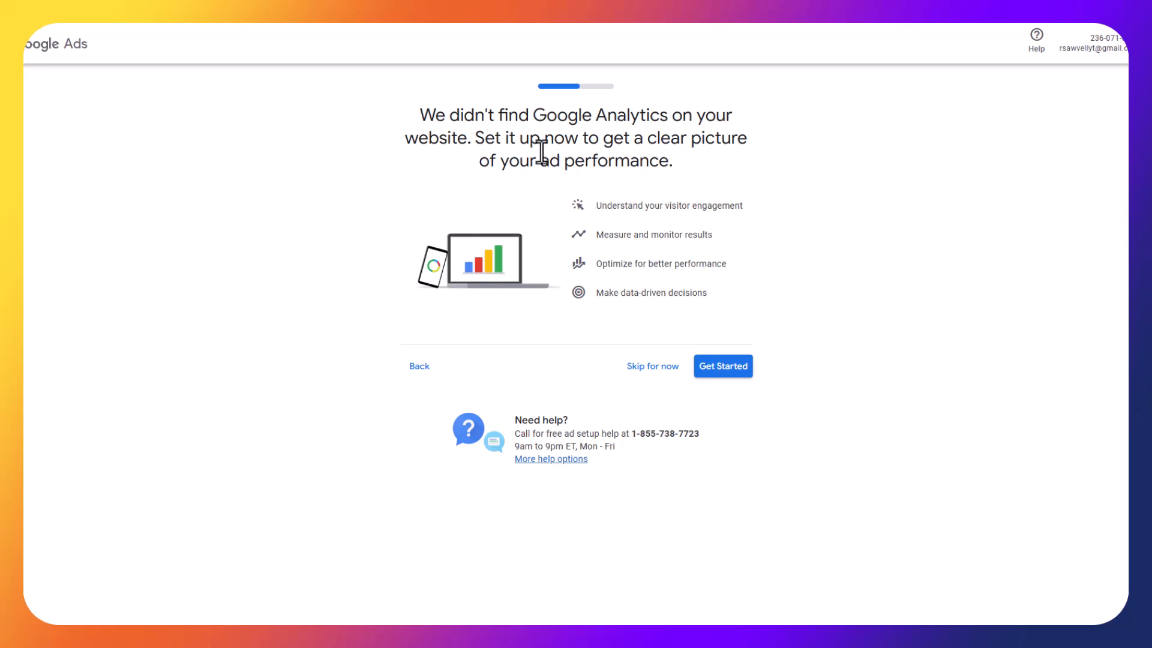
drag(488, 117, 585, 124)
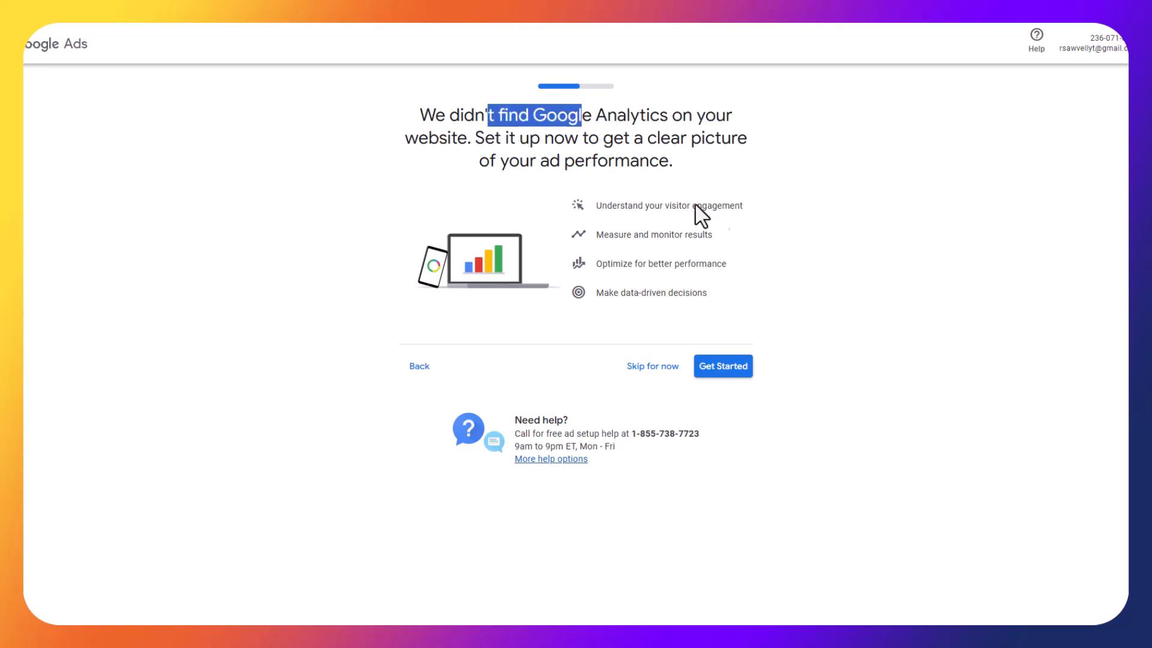
click(724, 370)
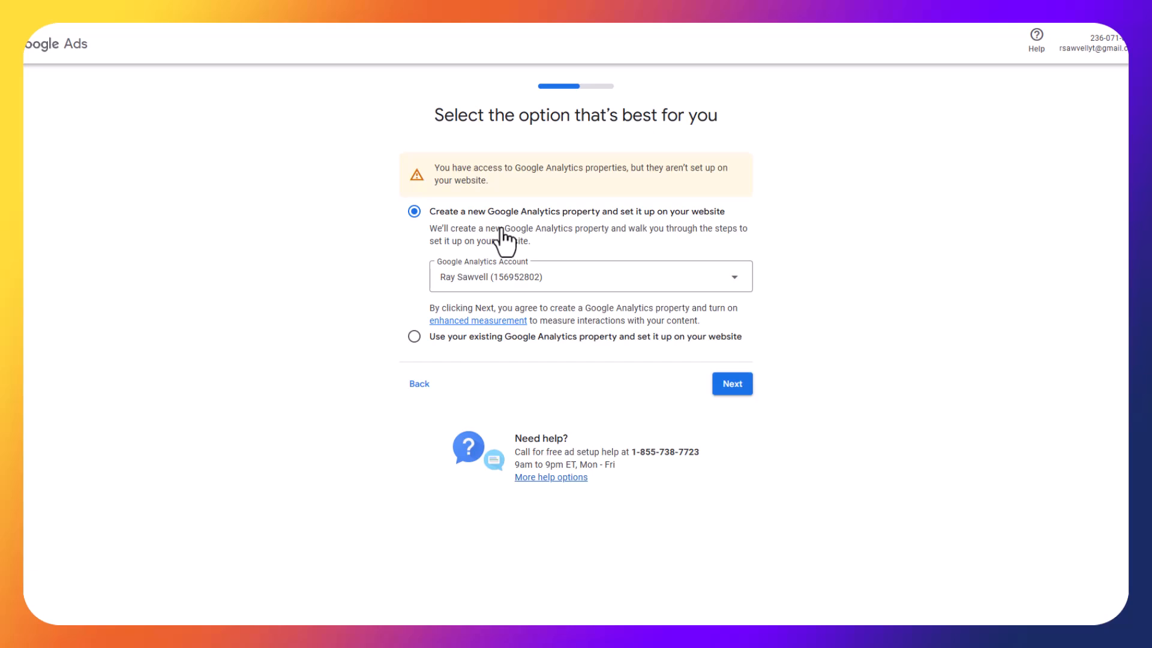
Set the Google Analytics account for the new property to Create new Google Analytics account
click(576, 284)
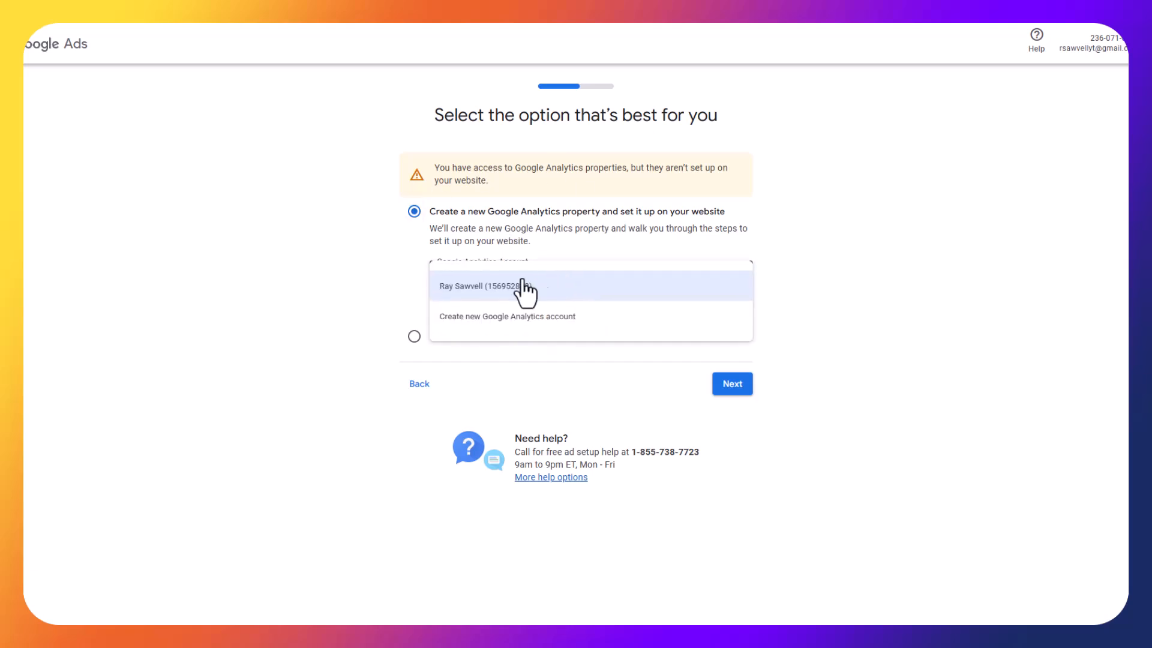
click(629, 285)
click(532, 287)
click(485, 327)
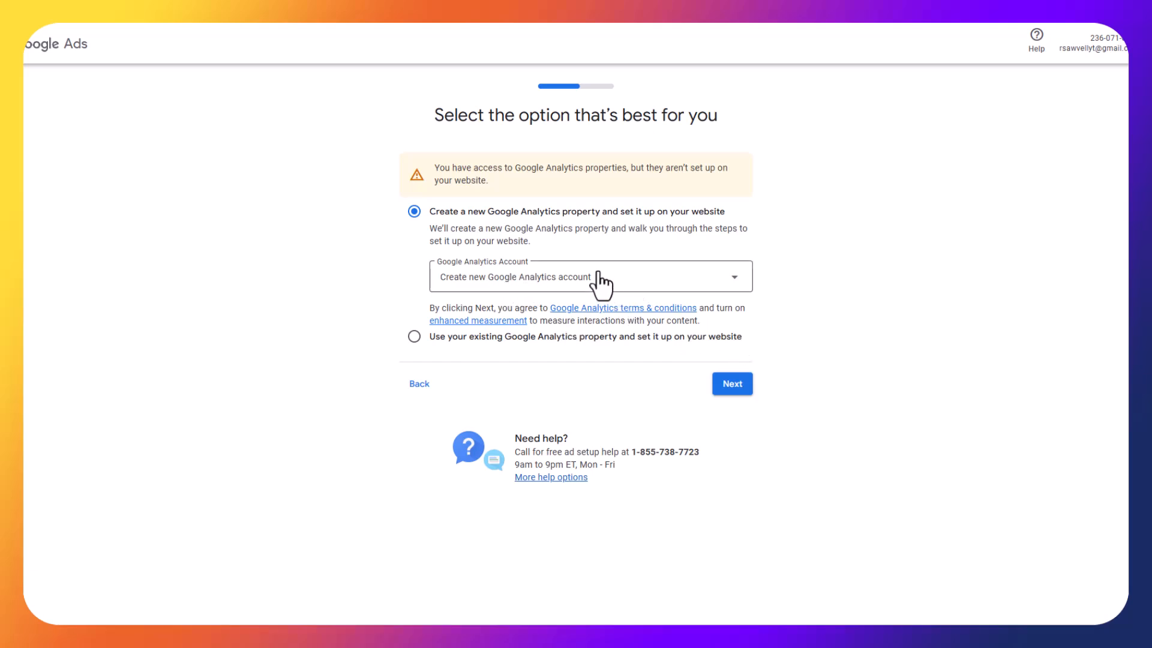
Select the existing Google Analytics account for the new property and continue to the customer action choice
click(497, 285)
click(479, 282)
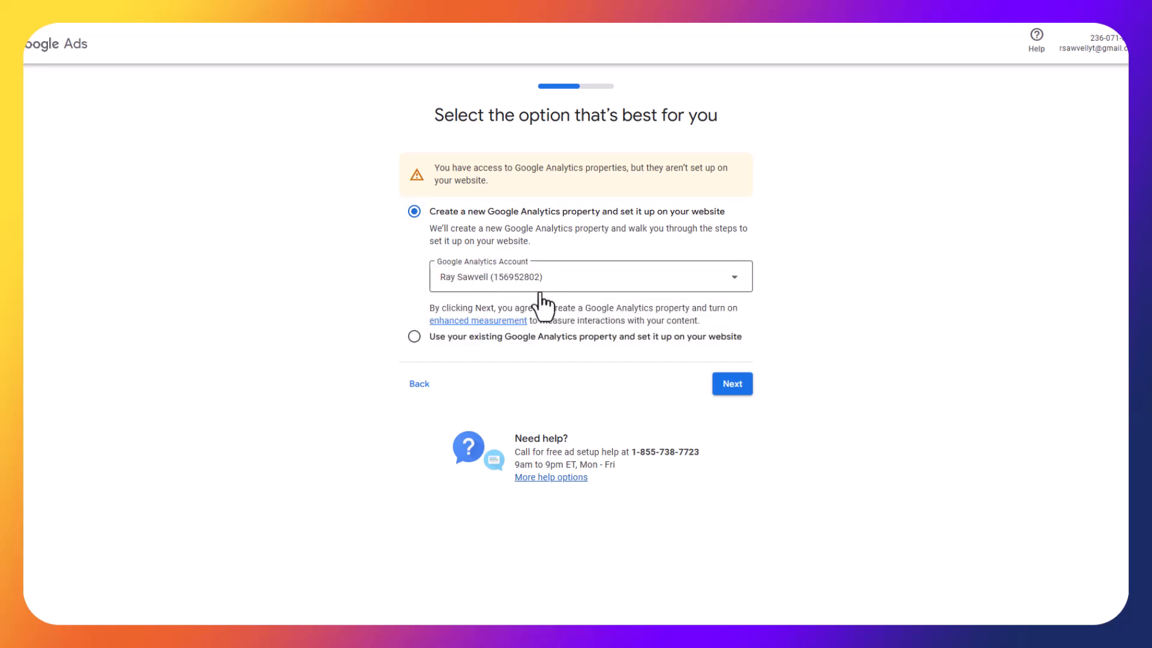
click(734, 384)
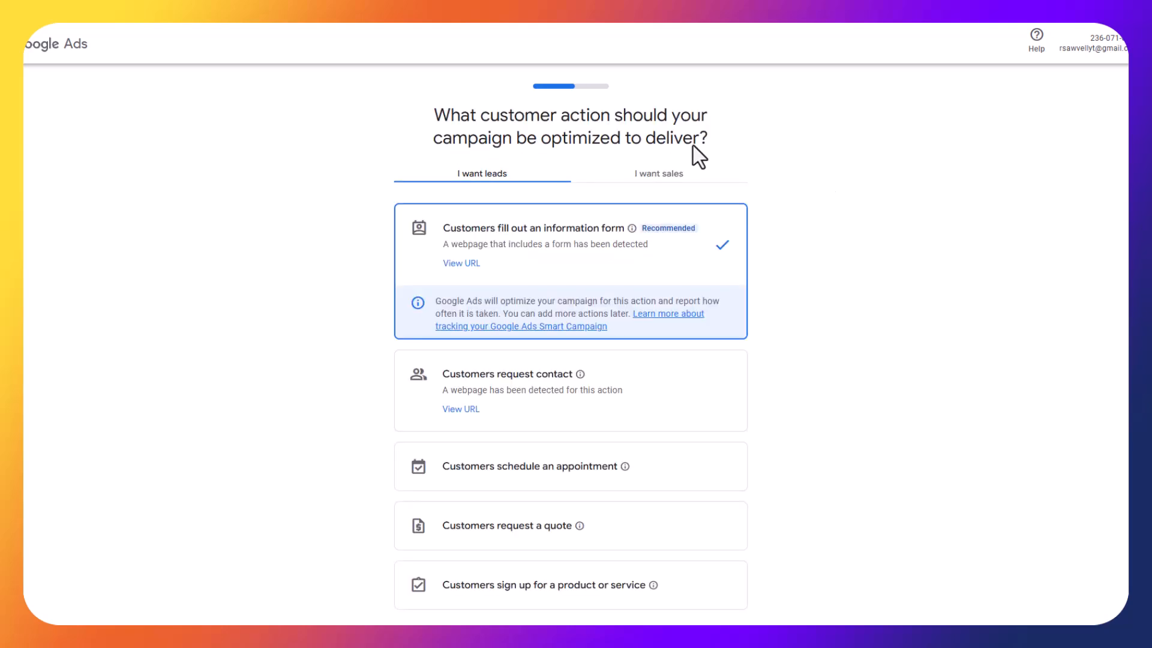
Compare the customer actions offered for leads and for sales as the campaign's optimization target
drag(509, 117, 643, 122)
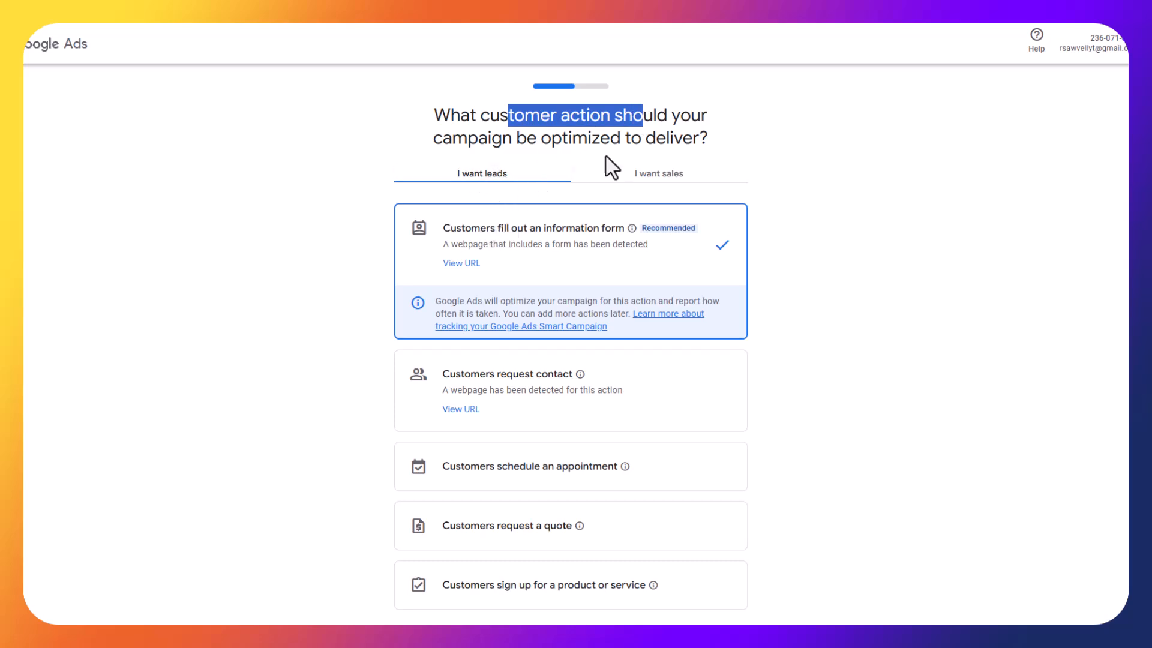
click(642, 174)
click(485, 182)
click(660, 175)
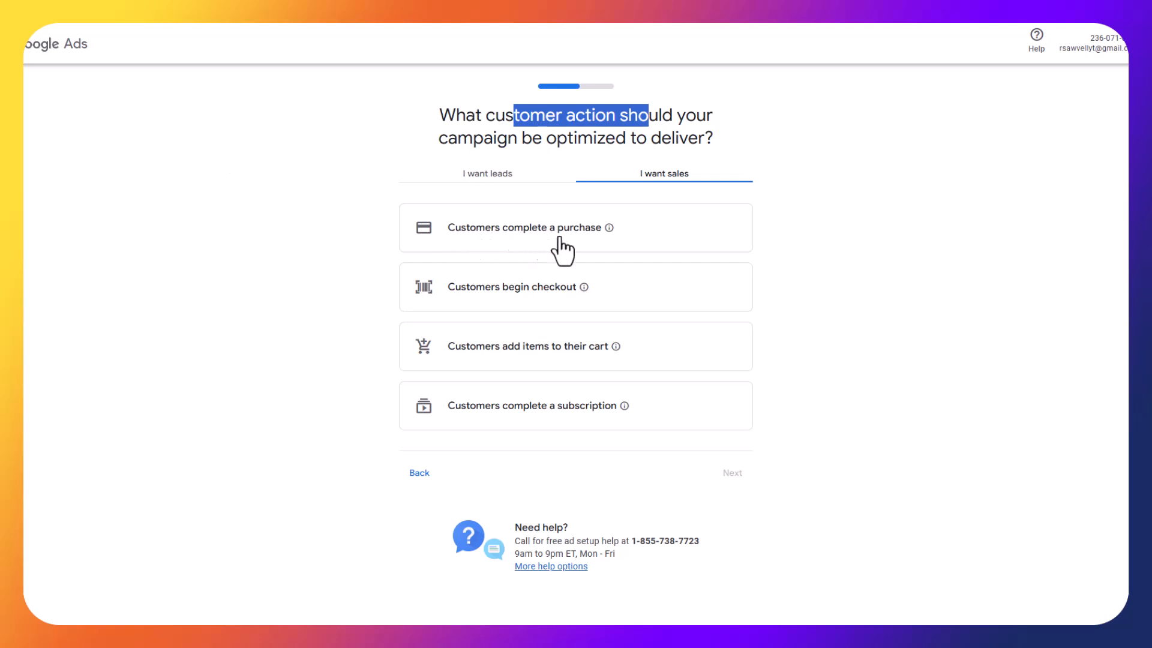
click(468, 165)
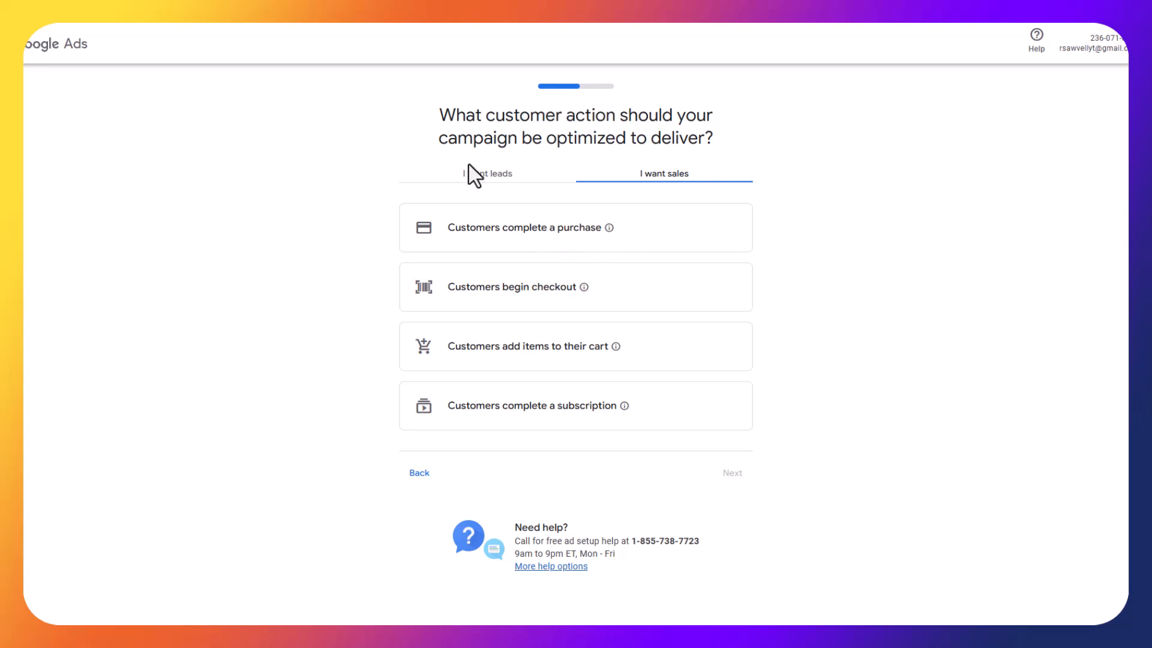
Choose leads instead of sales as the customer action category and review the lead actions offered
click(485, 175)
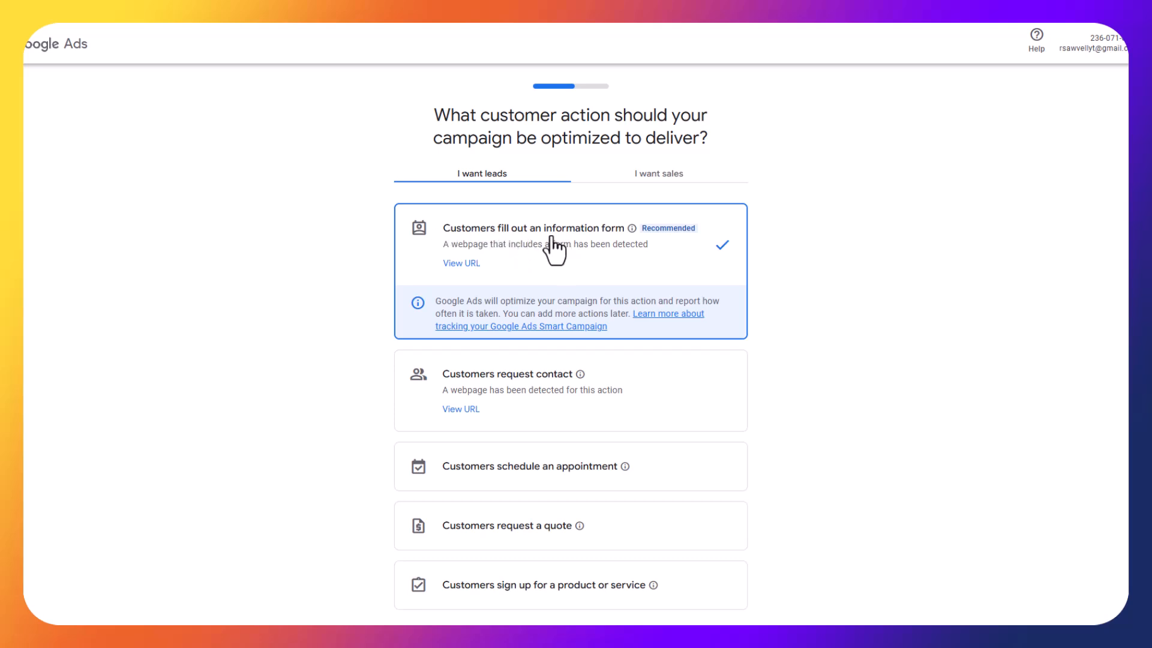
scroll(420, 248, down, 1)
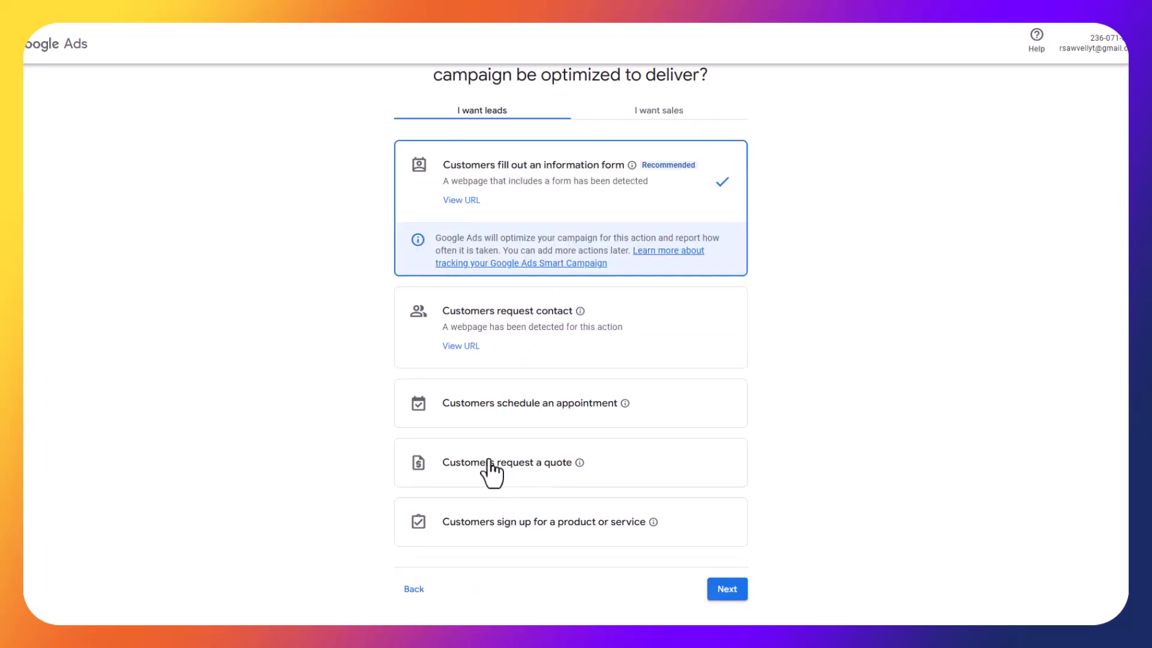
scroll(516, 463, down, 2)
scroll(449, 398, up, 3)
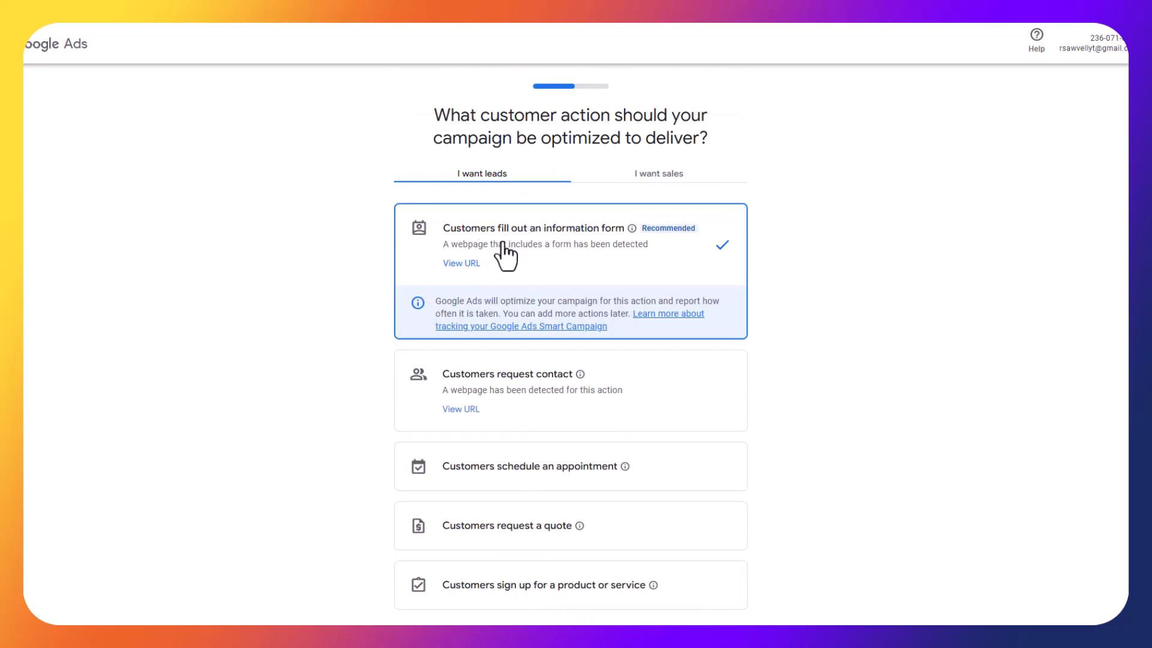
Set the webpage for the Customers fill out an information form action to the website's /contact page
click(457, 264)
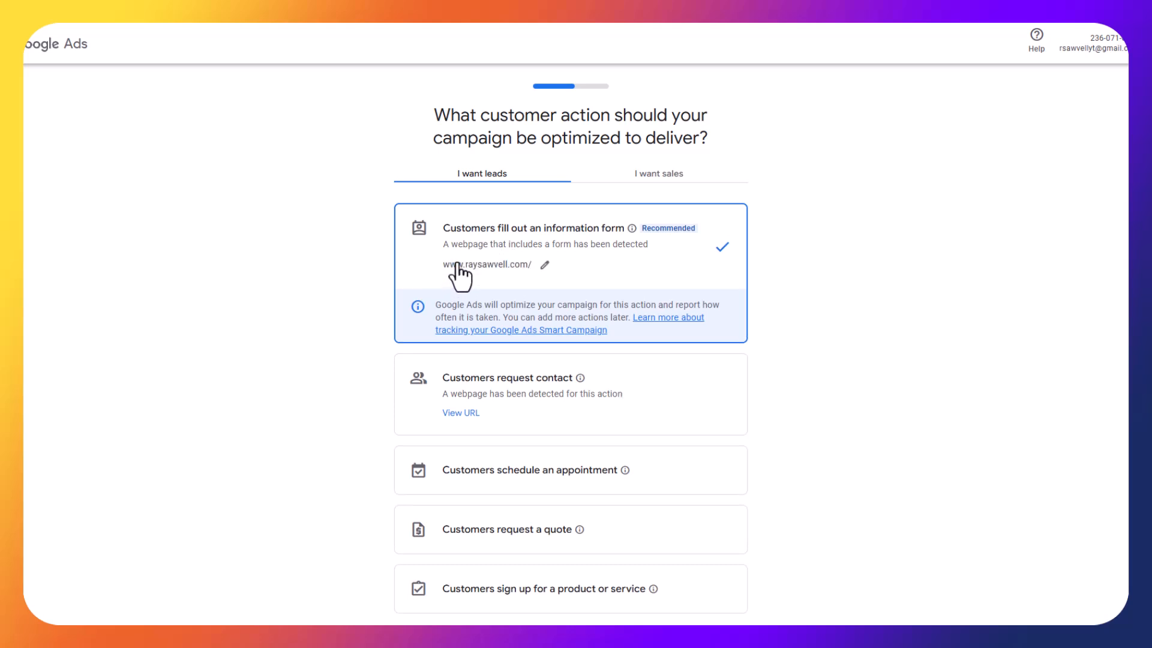
click(545, 265)
click(534, 326)
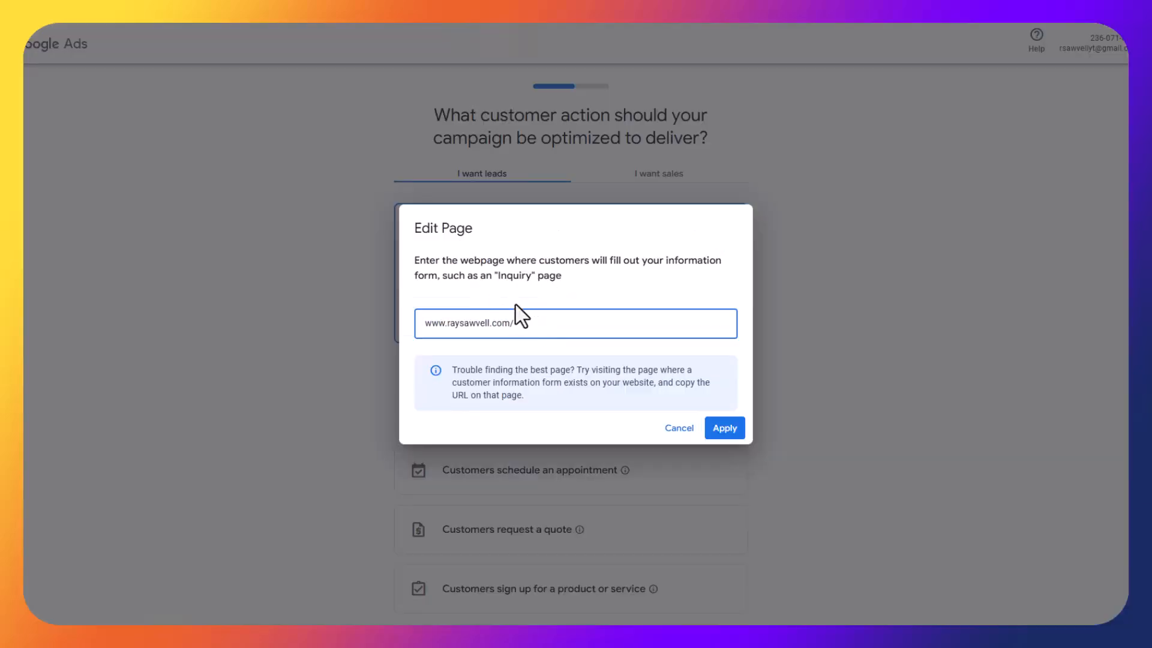
text(act)
click(720, 430)
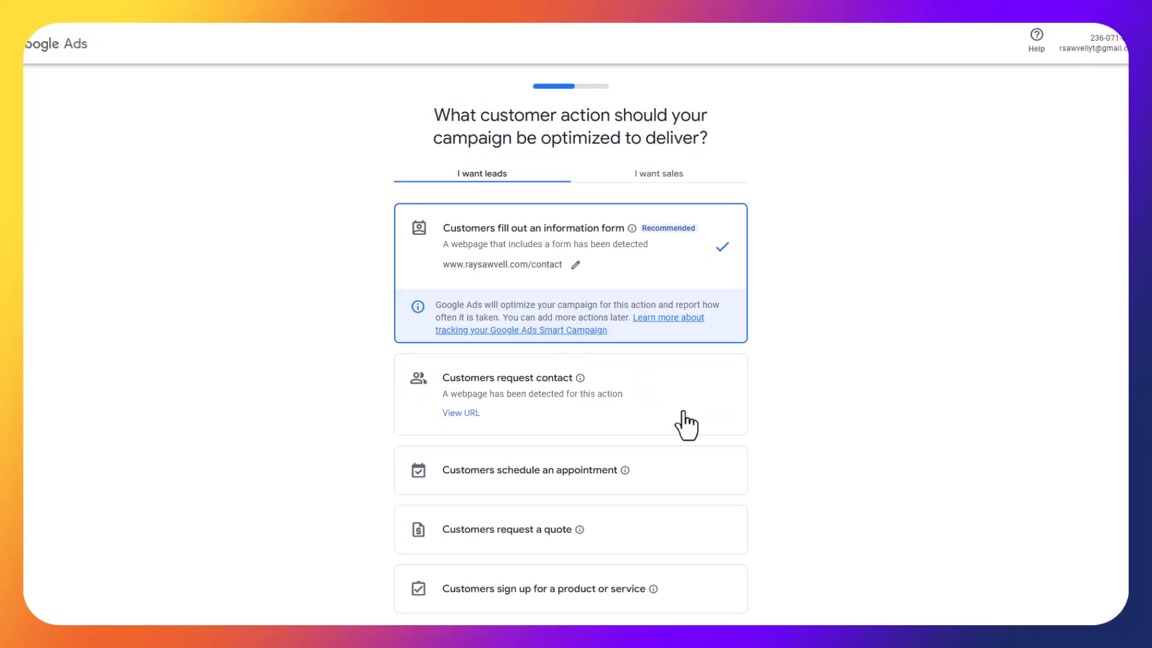
Recheck the information form's webpage address, apply it and continue to writing the ad
click(575, 266)
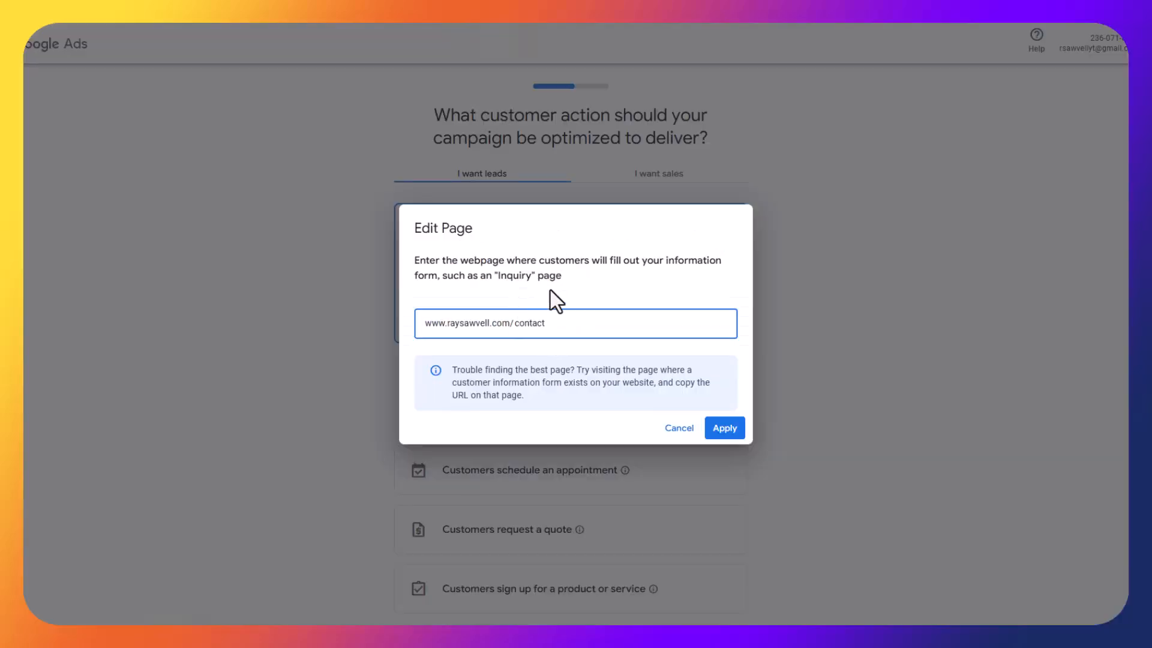
click(726, 431)
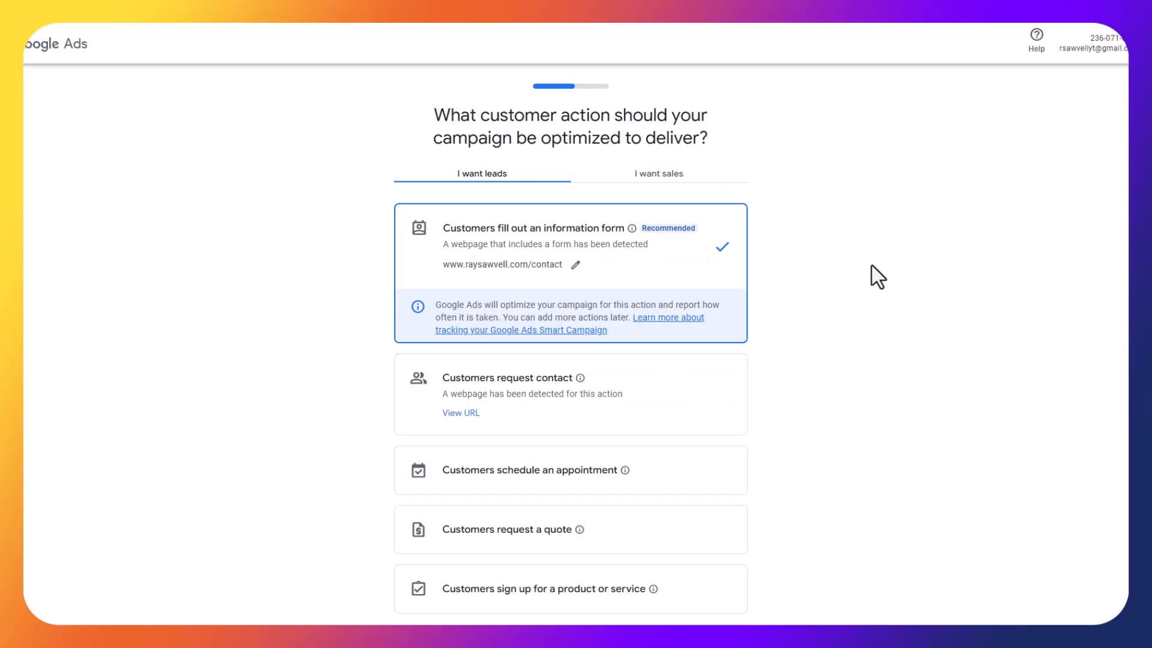
scroll(819, 273, down, 3)
click(729, 477)
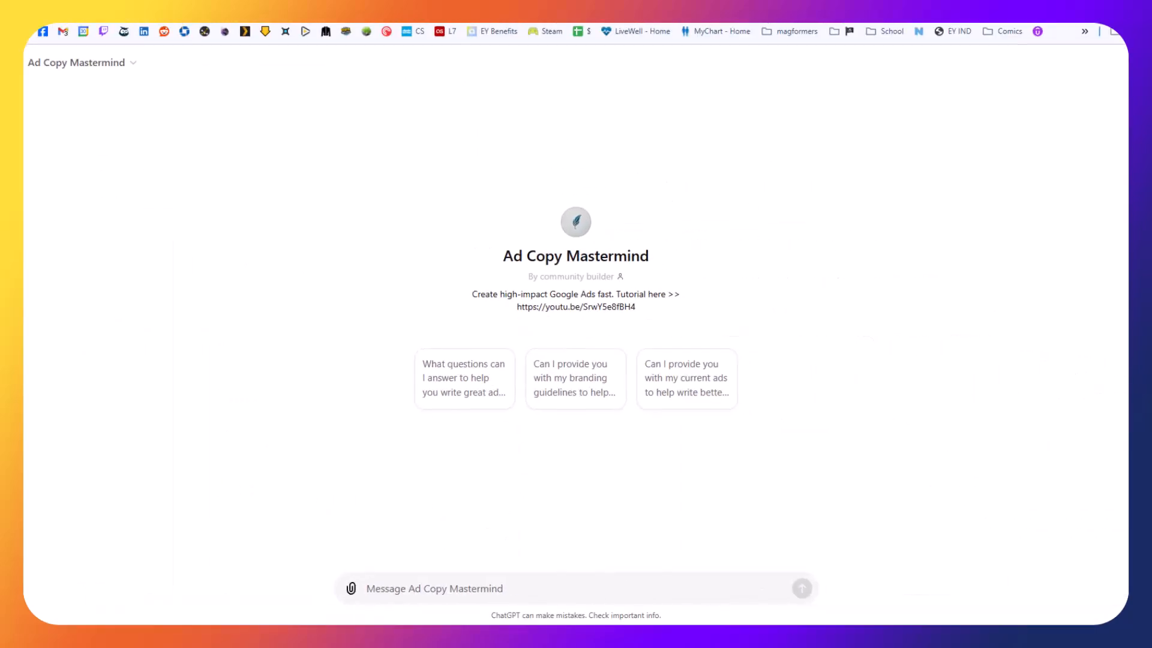
key(ctrl+shift+b)
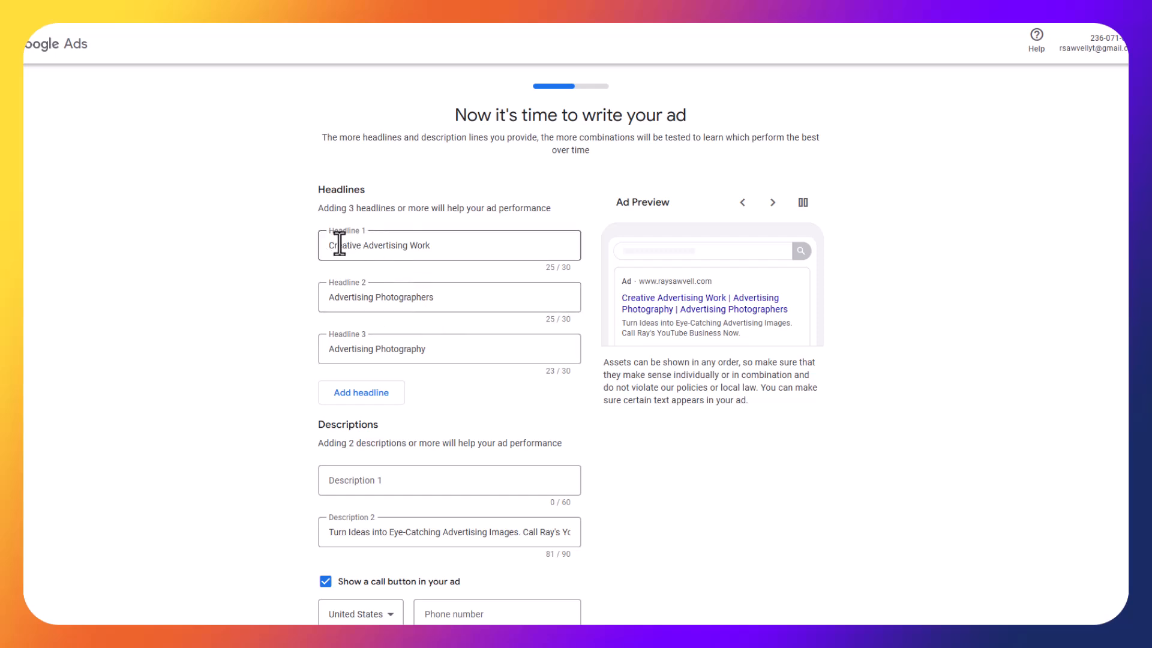
drag(340, 244, 396, 248)
click(236, 247)
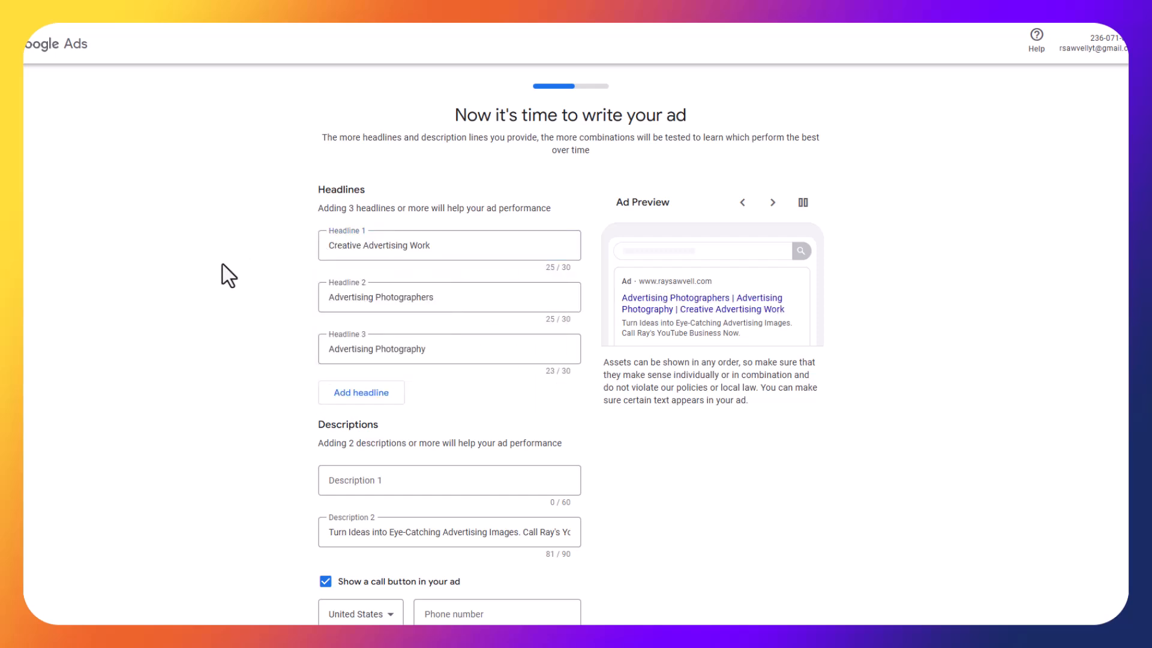
Enter the business phone number for the ad's call button with United States as the country
scroll(238, 275, down, 2)
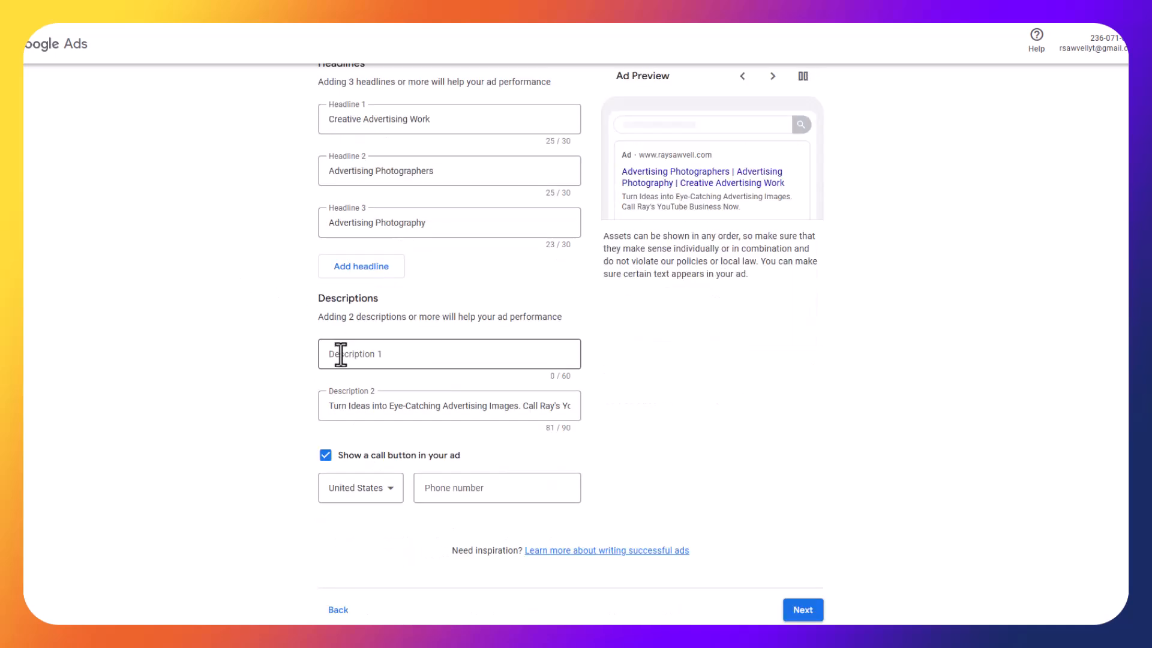
click(470, 489)
text(8475555555)
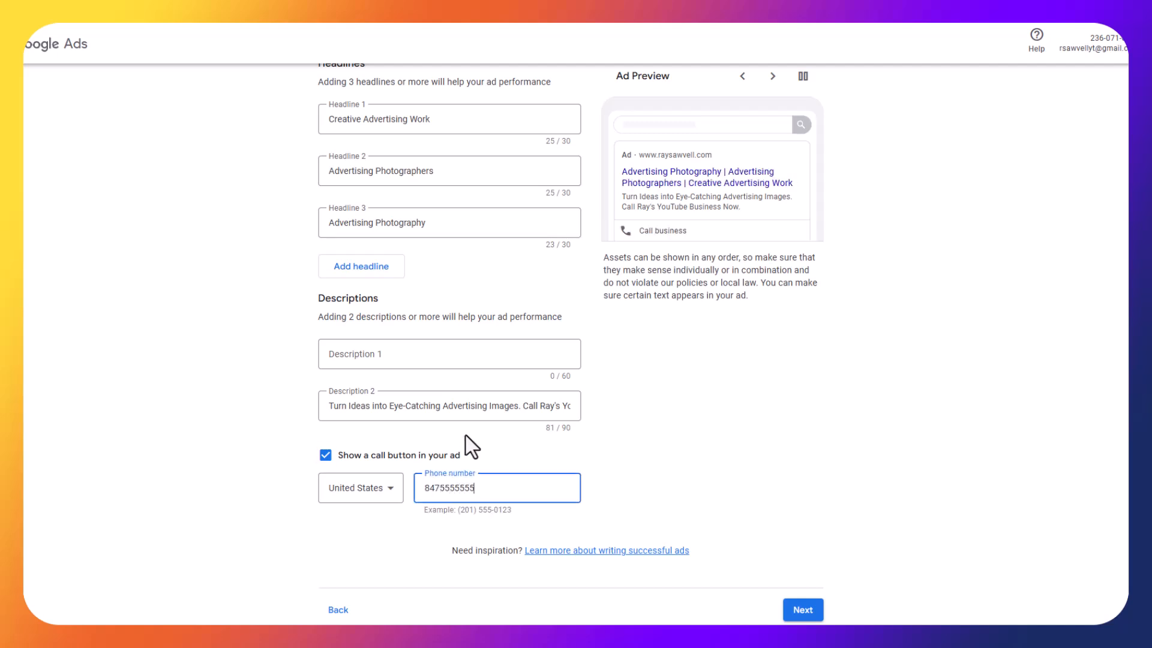
click(800, 489)
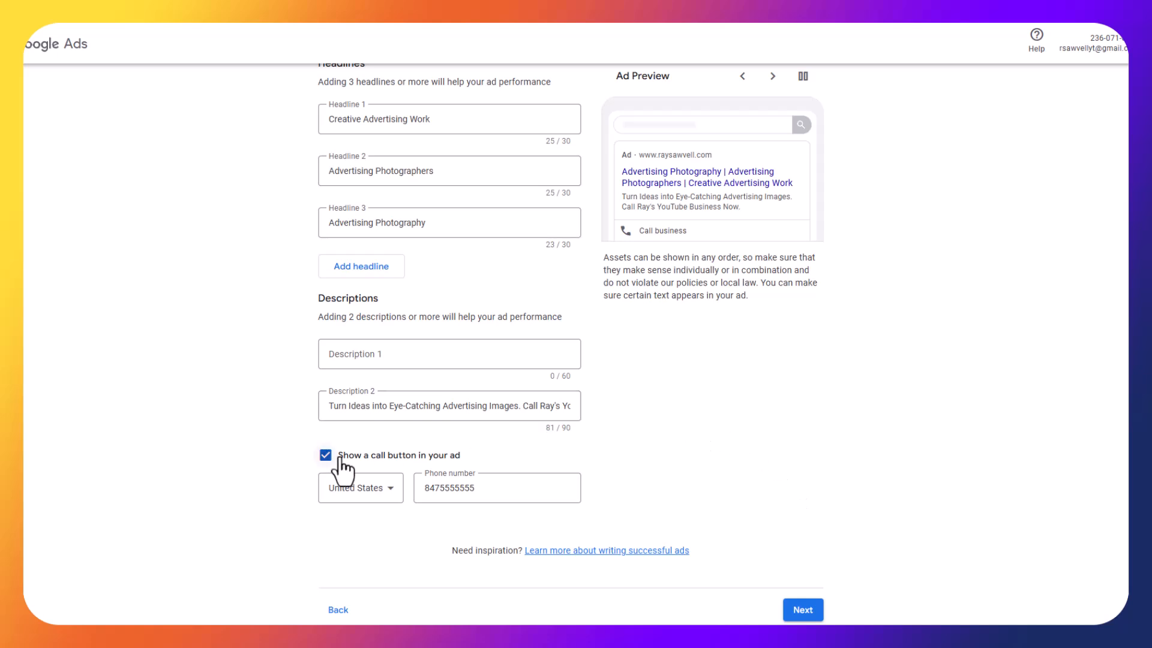
Compare the ad preview with and without the call button, leaving the call button enabled
scroll(343, 461, up, 1)
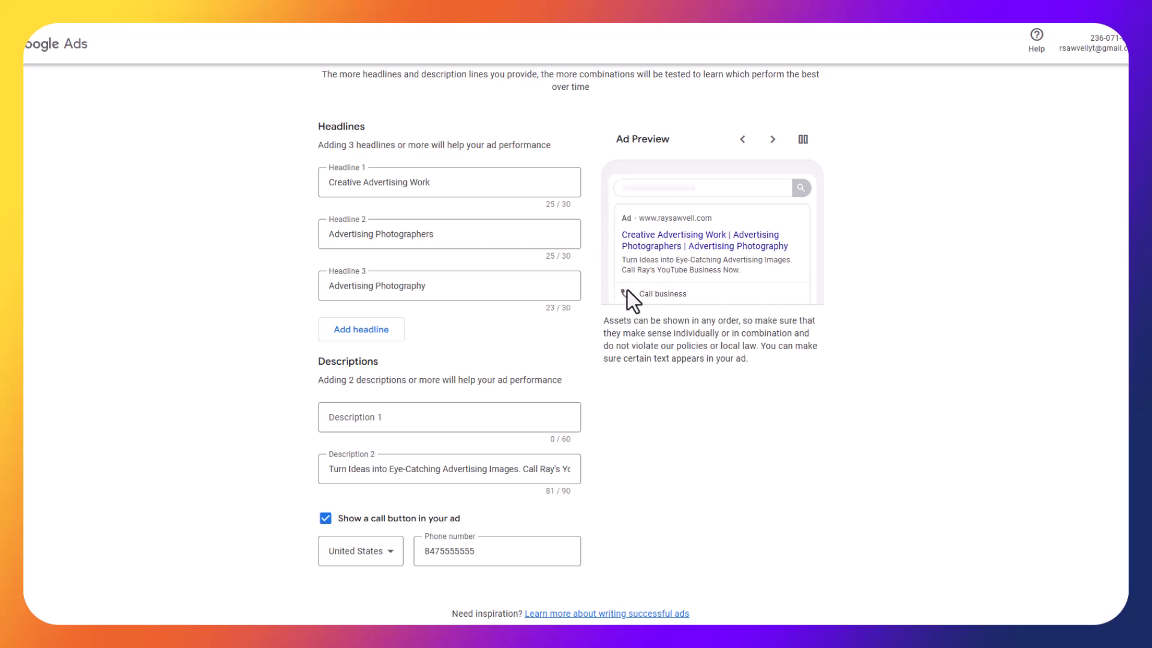
click(325, 518)
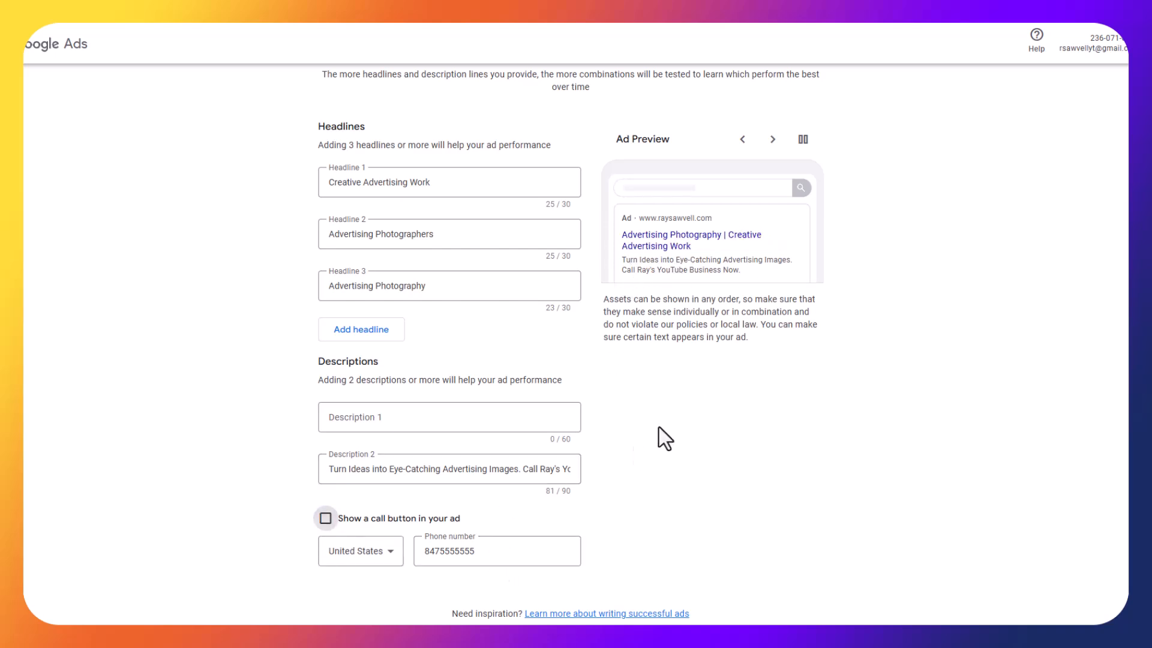
click(324, 520)
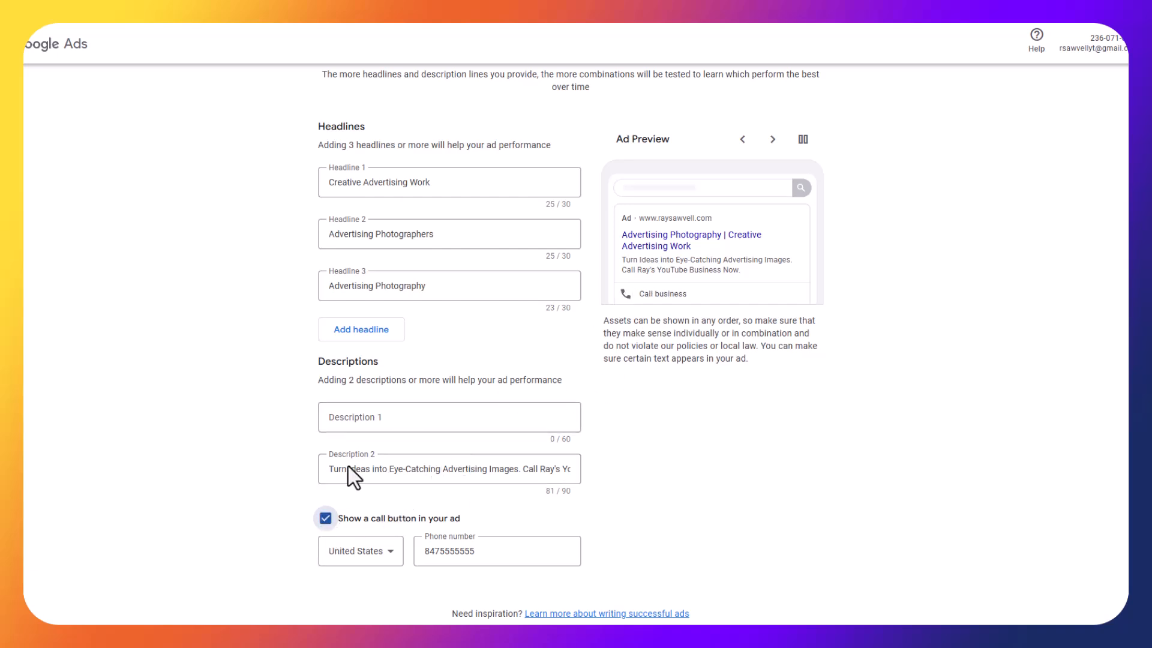
click(459, 553)
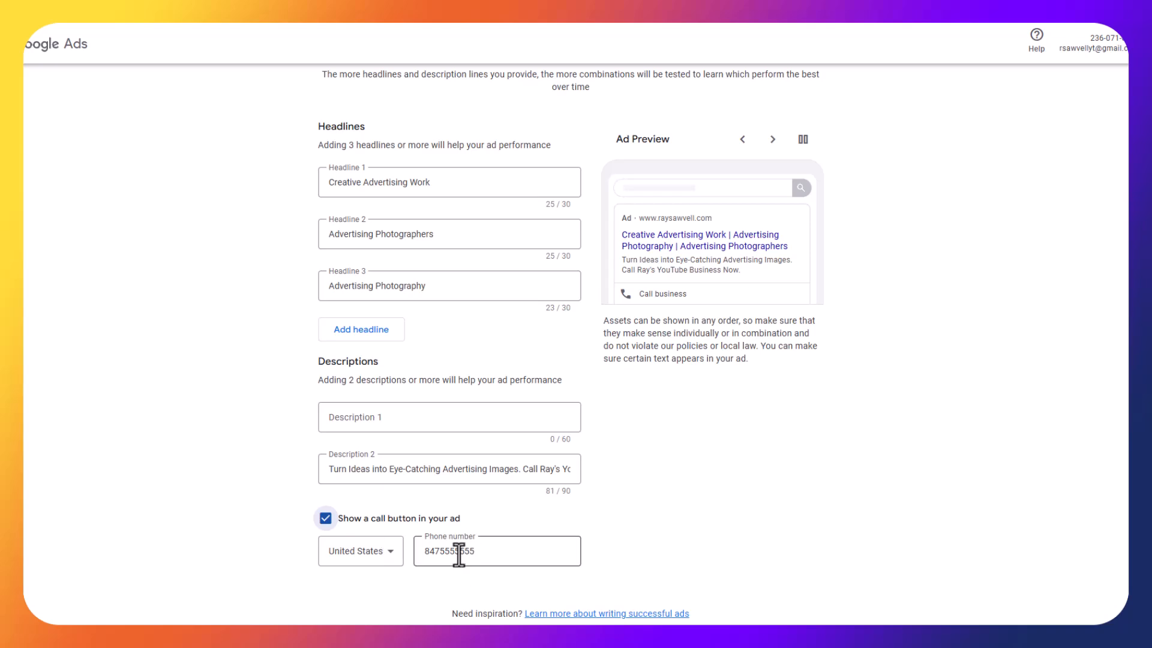
Copy the Description 2 text into Description 1 and replace Description 2 with the suggested "Draw Attention to Your Brand & Products with Gripping Advertisement Photos."
scroll(752, 494, down, 2)
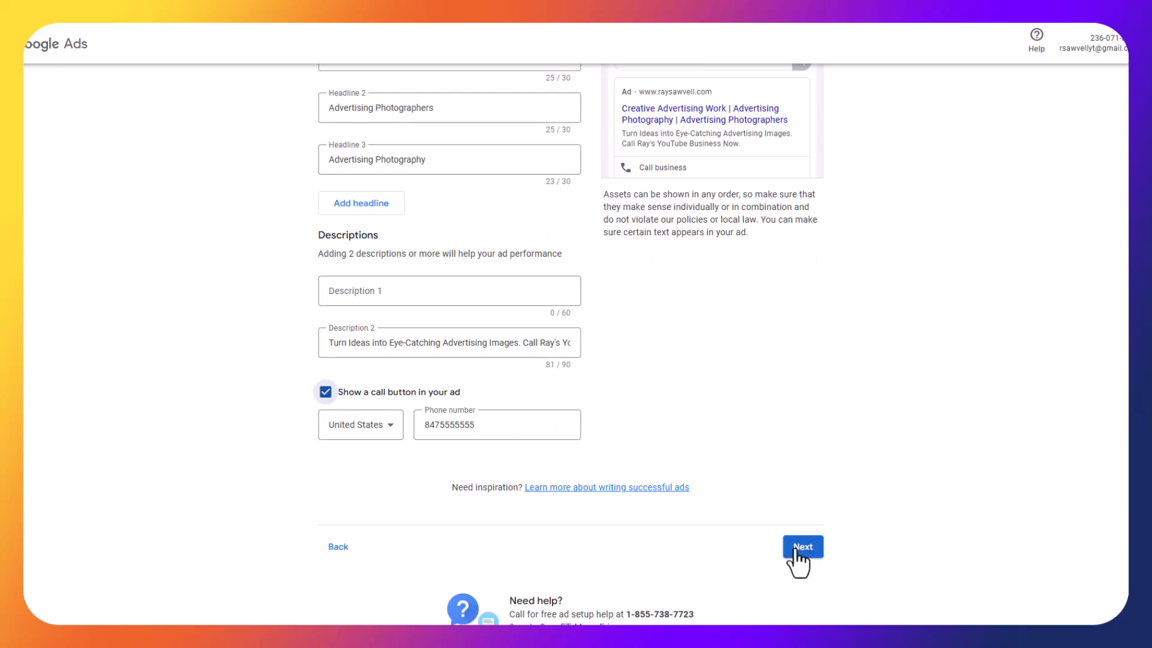
click(796, 548)
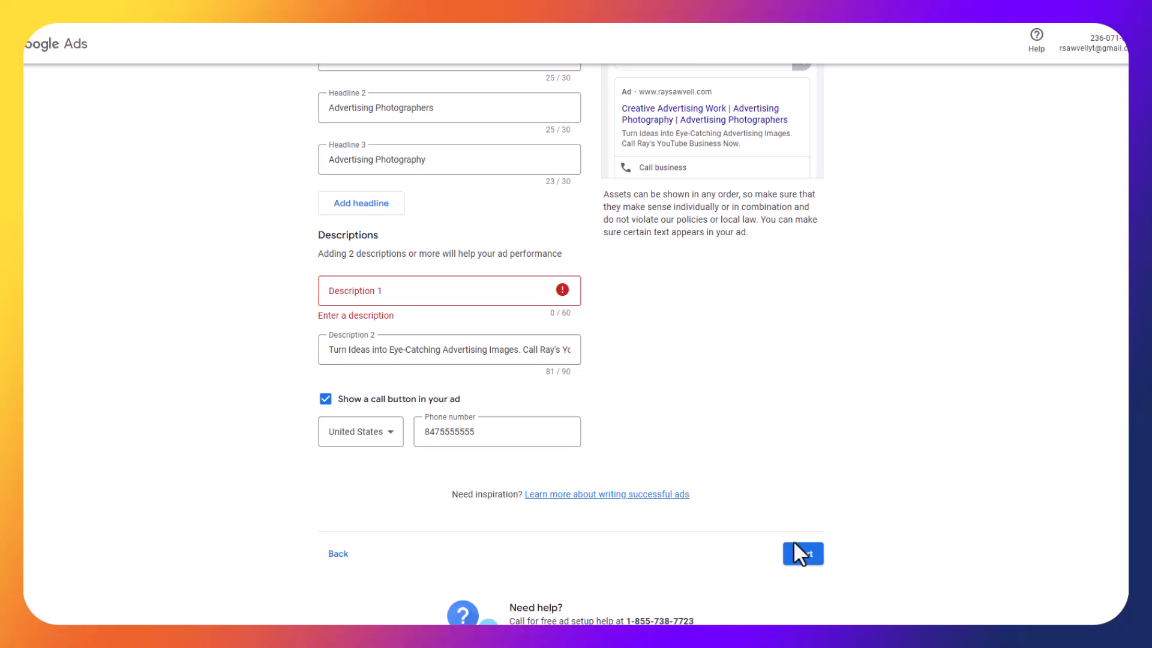
click(412, 350)
click(397, 294)
click(395, 350)
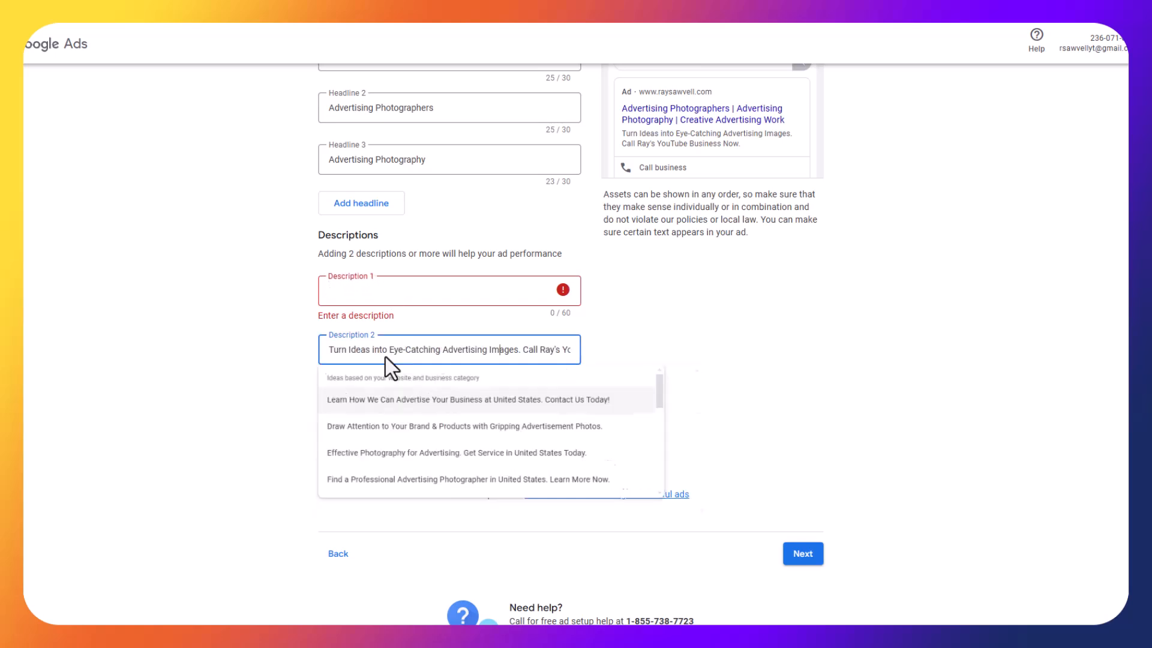
triple_click(396, 350)
key(ctrl+c)
click(396, 291)
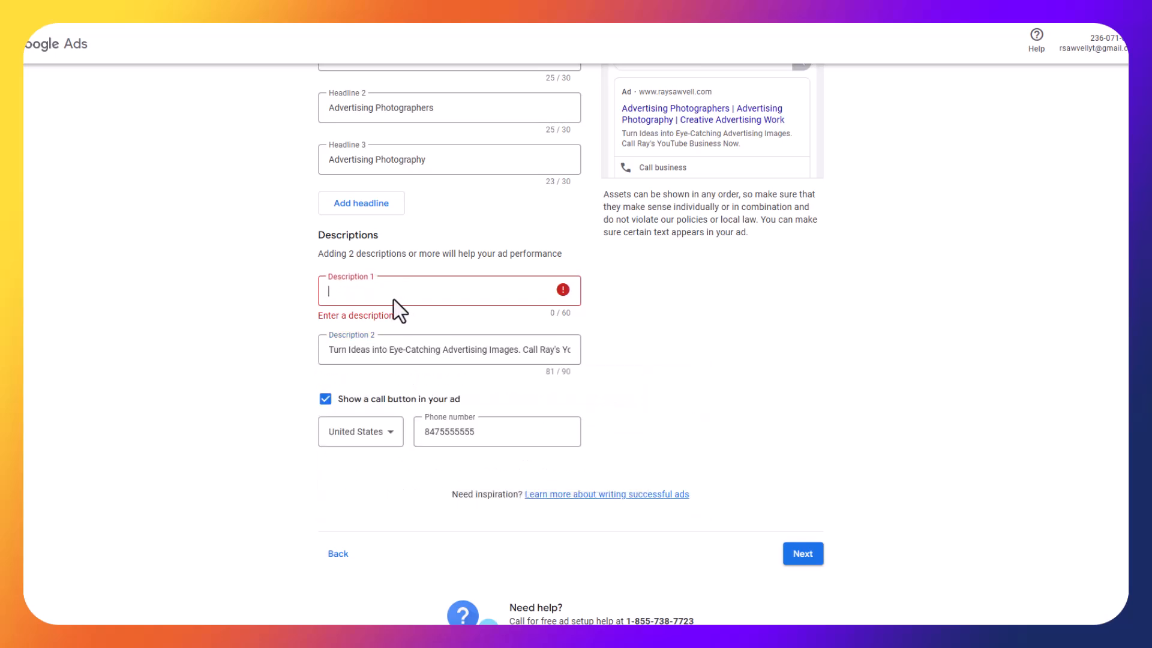
key(ctrl+v)
triple_click(371, 343)
click(387, 429)
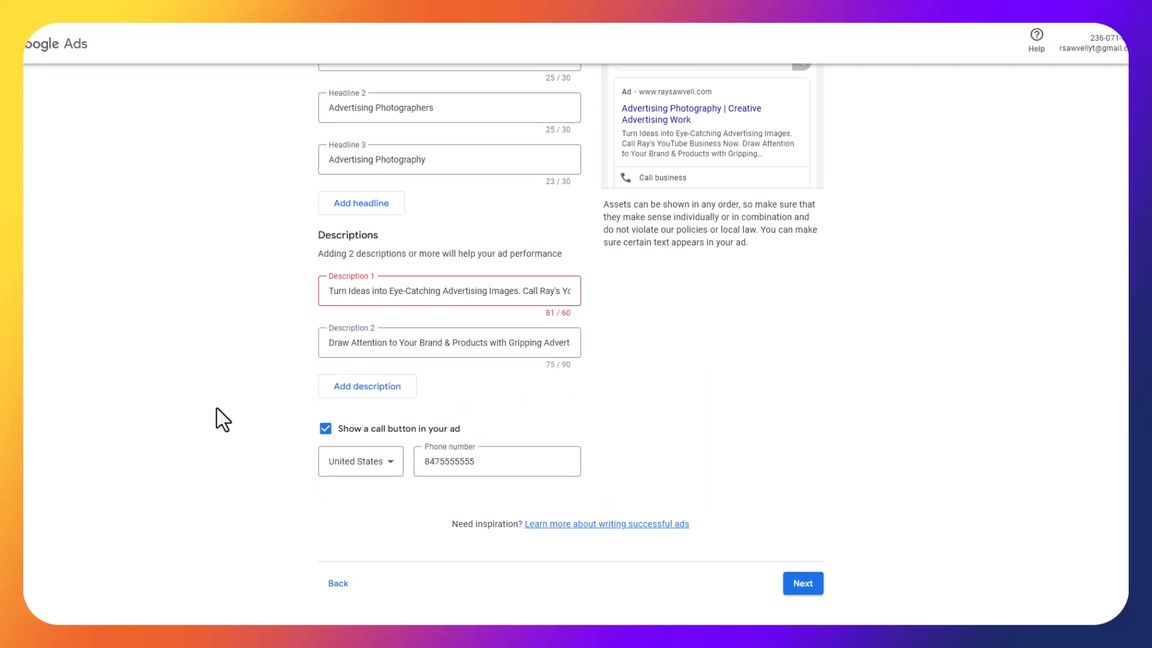
Shorten Description 1 to "Turn Ideas into Eye-Catching Advertising Images" and continue to adding ad images
click(803, 583)
click(496, 291)
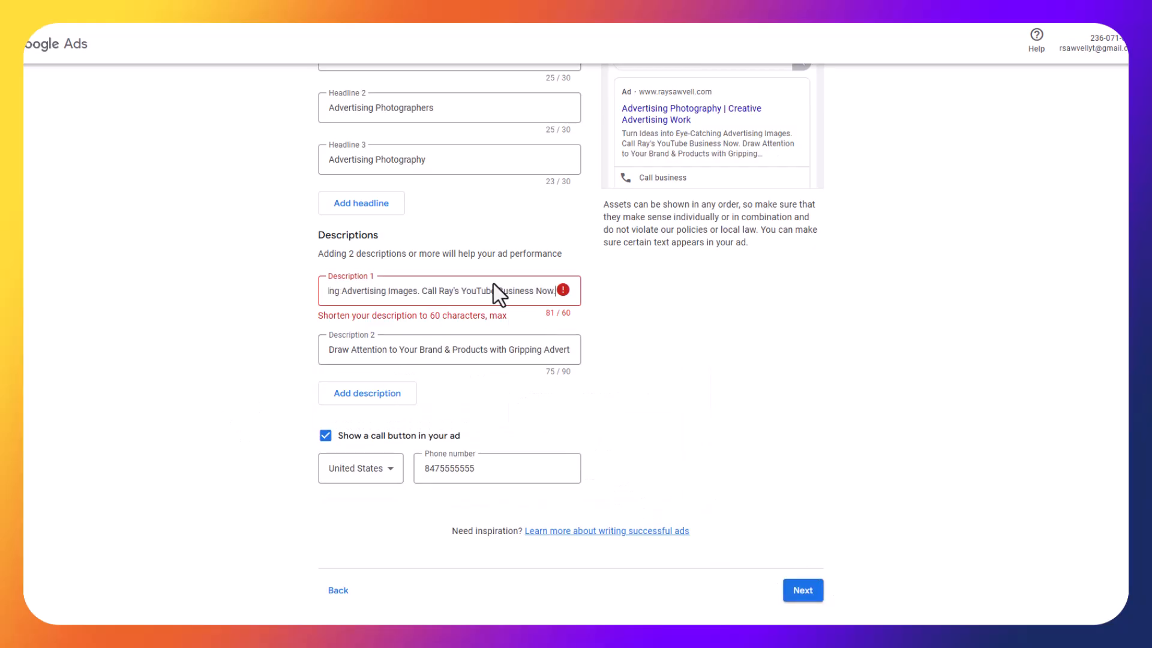
drag(421, 291, 607, 296)
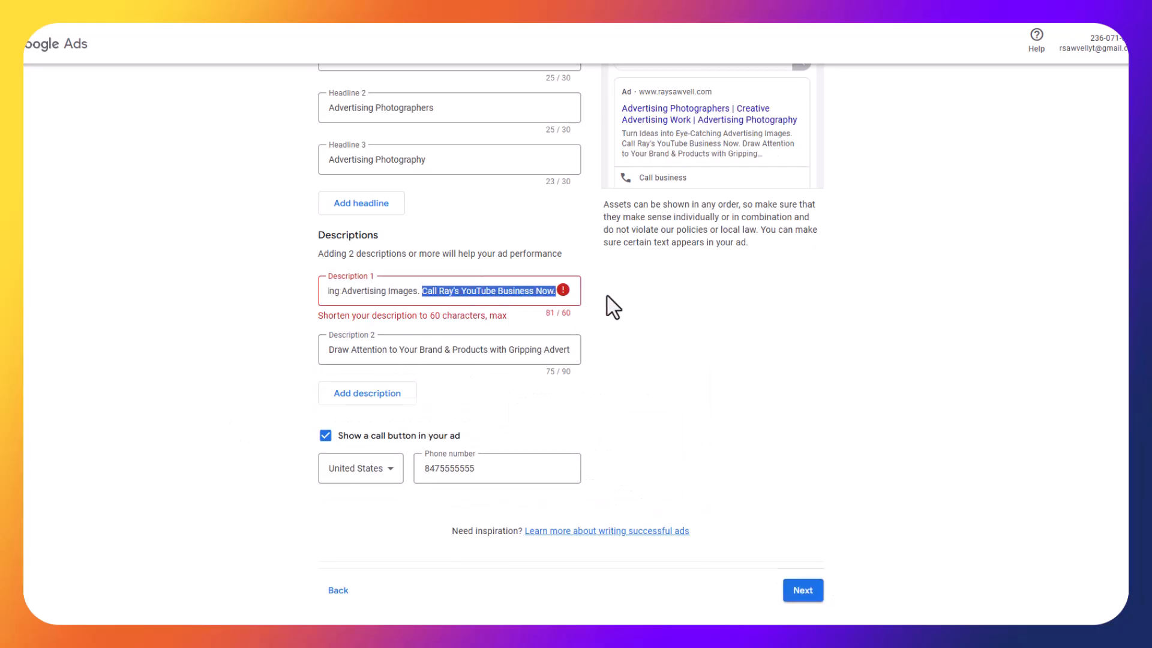
key(BackSpace)
click(771, 392)
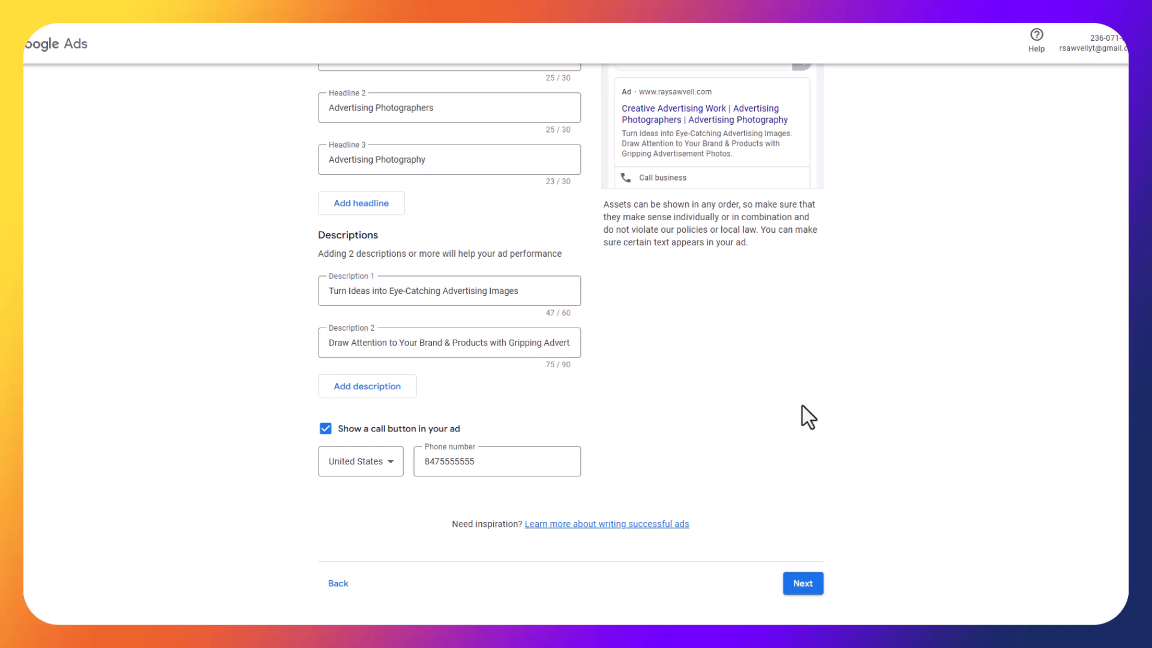
click(790, 592)
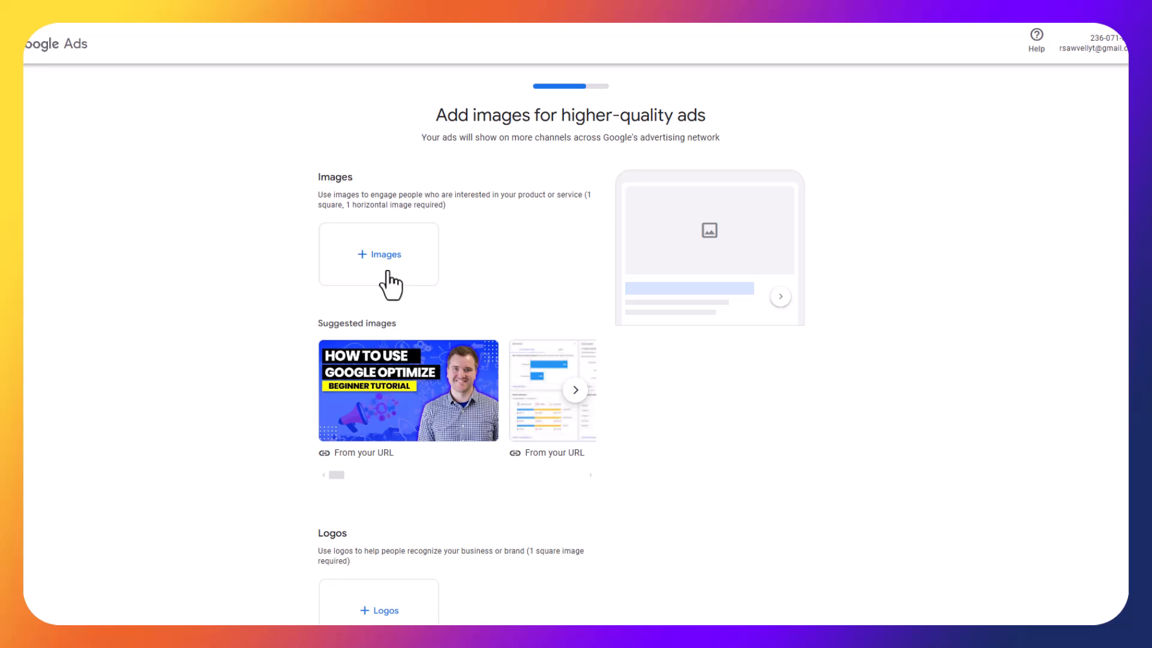
Add the suggested "How to Use Google Optimize" image in landscape (1.91:1) and square (1:1) crops and check its ad preview
mouse_move(355, 369)
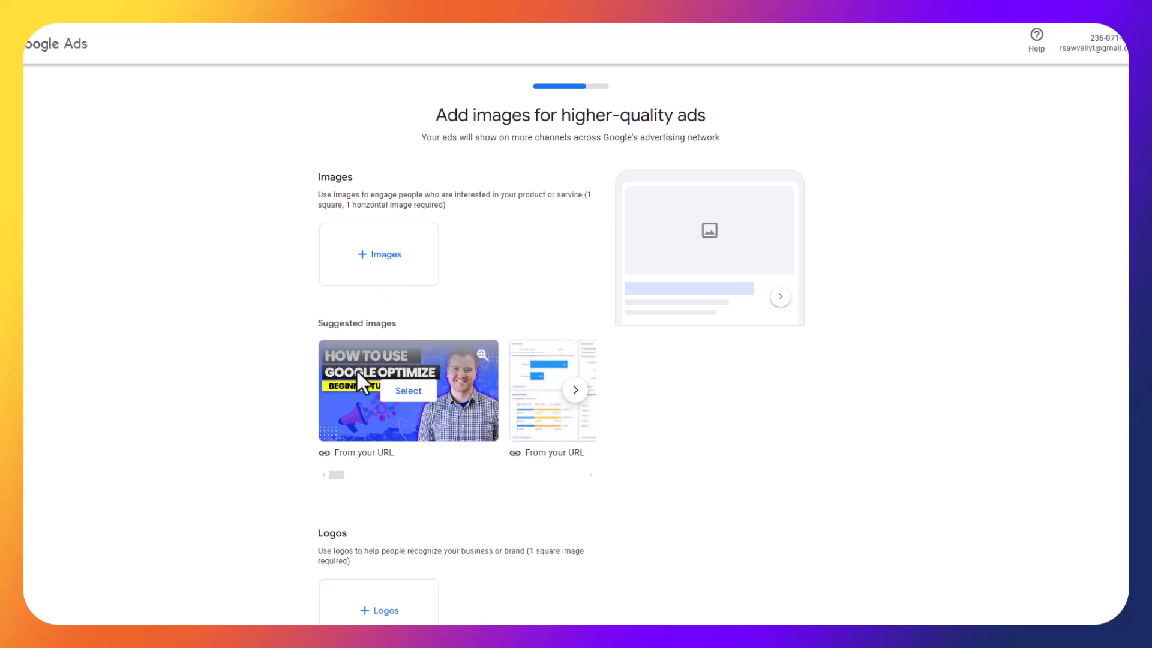
click(415, 401)
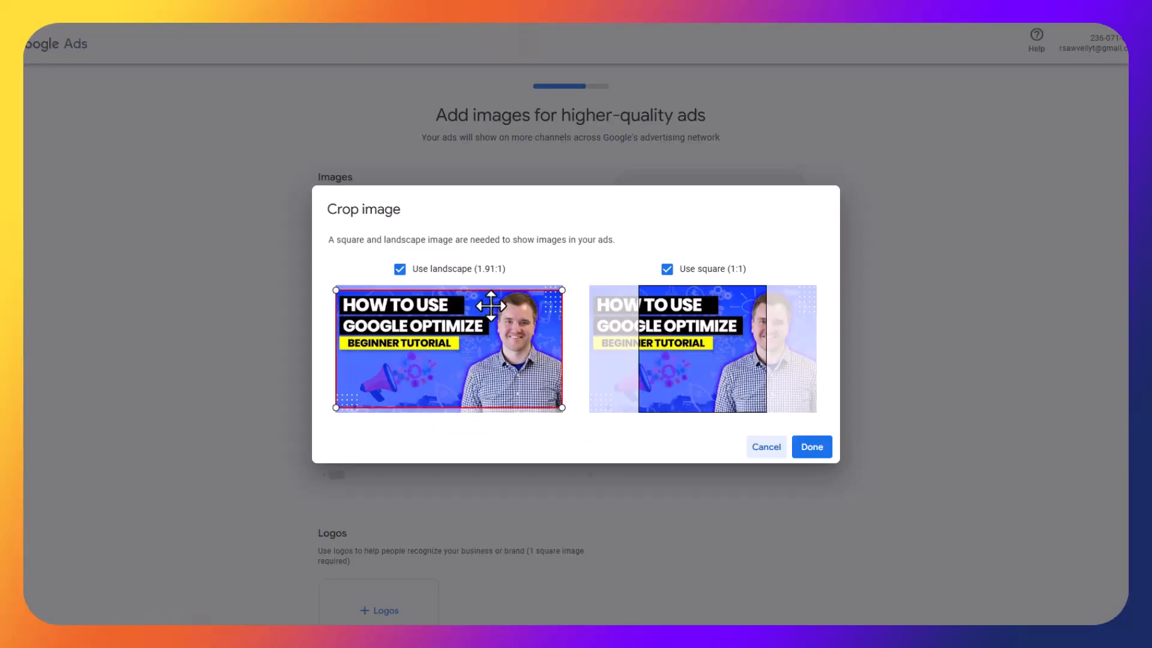
click(820, 451)
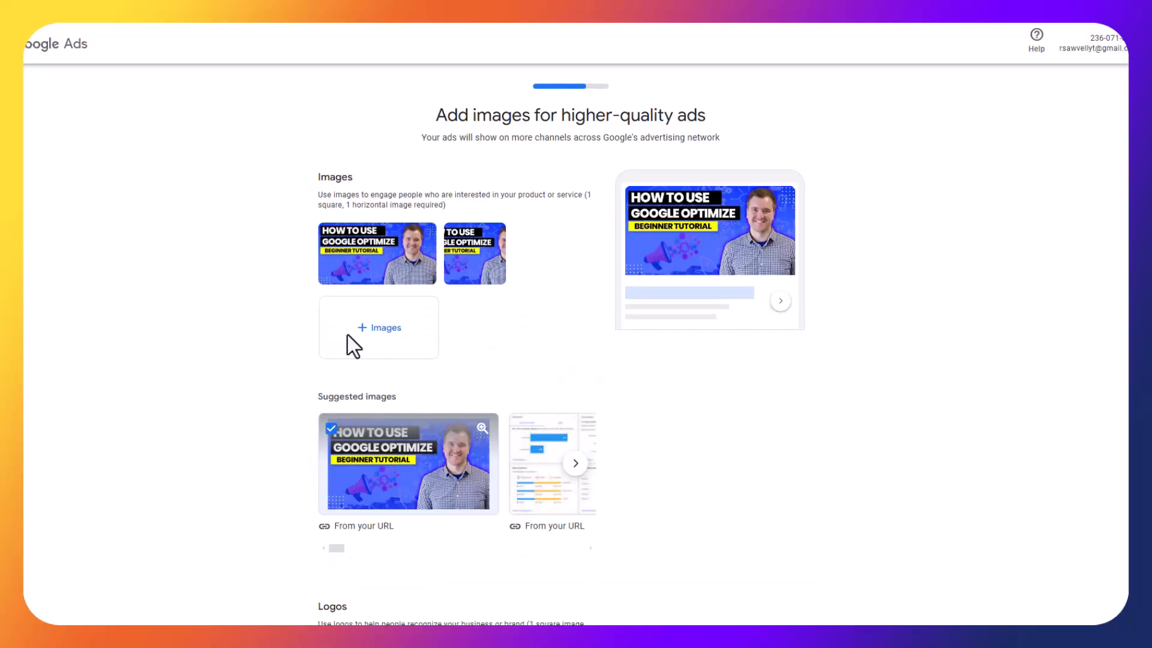
scroll(247, 343, down, 2)
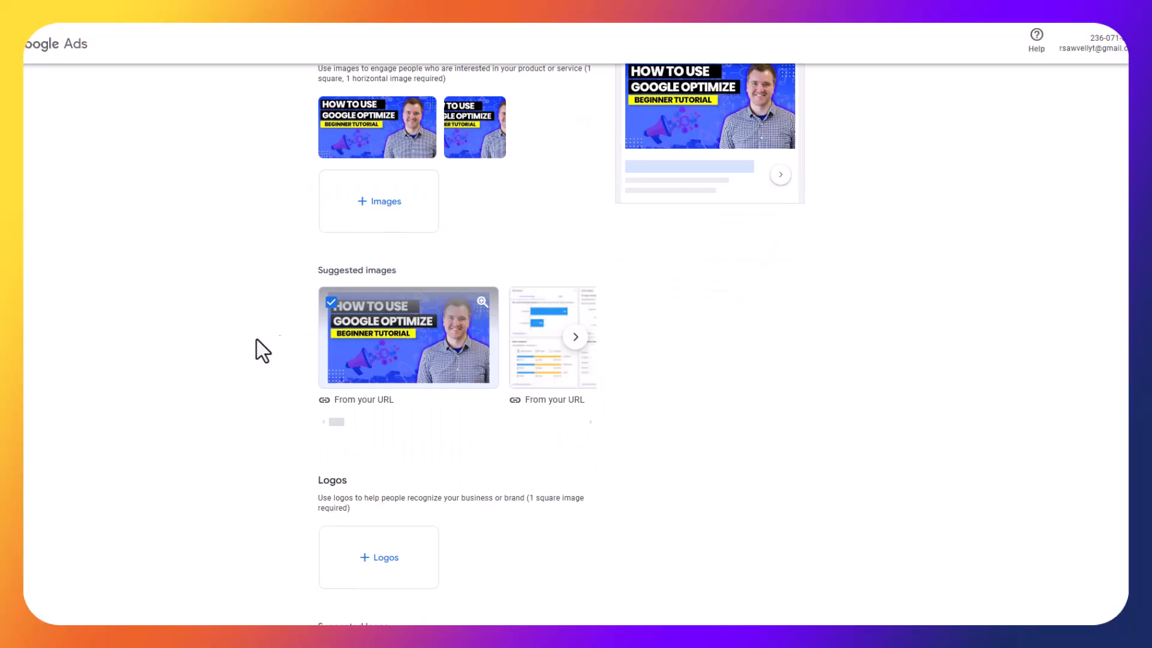
scroll(270, 348, up, 1)
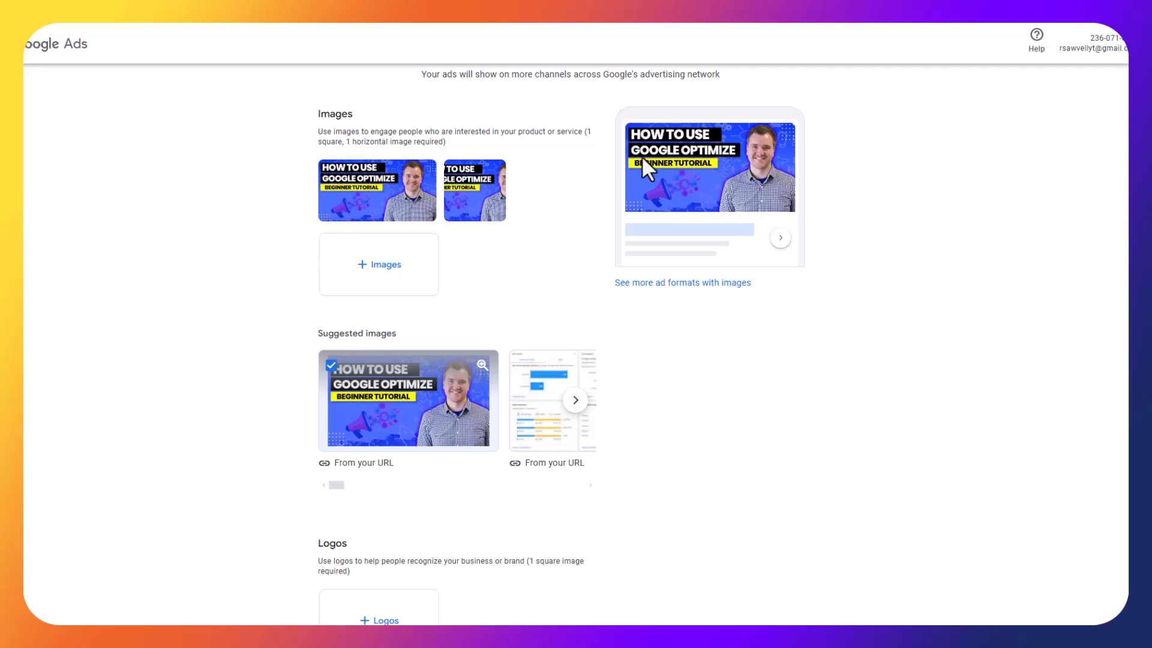
Add the first suggested RS logo to the ad and continue to choosing the search terms
scroll(247, 374, down, 2)
scroll(387, 410, down, 2)
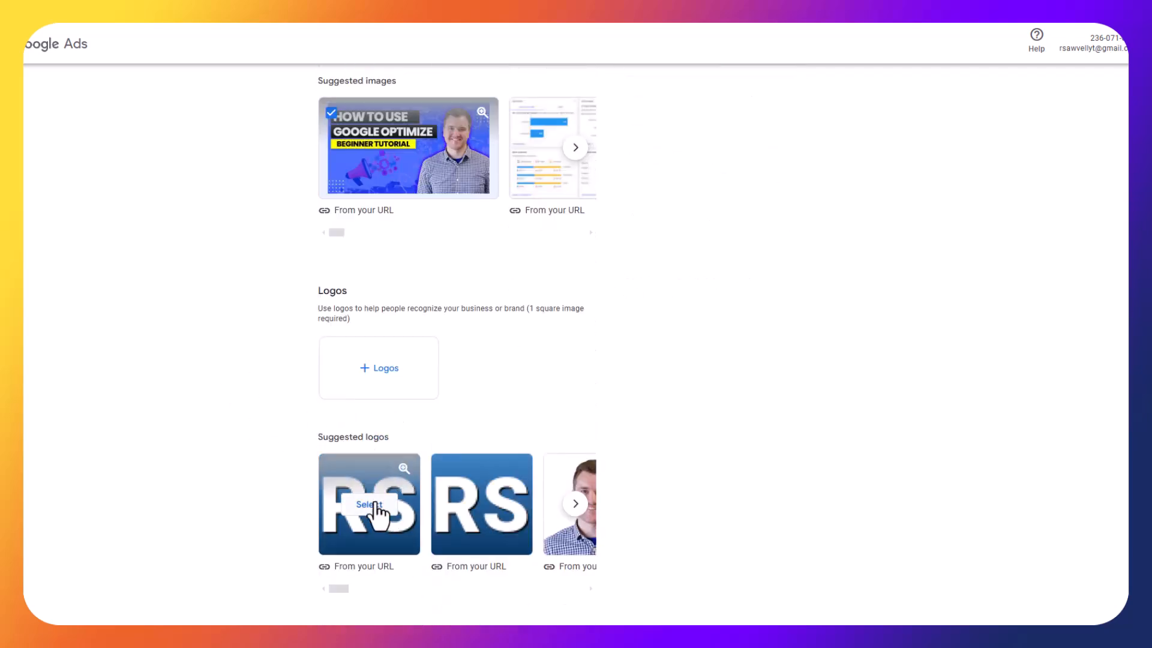
click(367, 515)
click(693, 483)
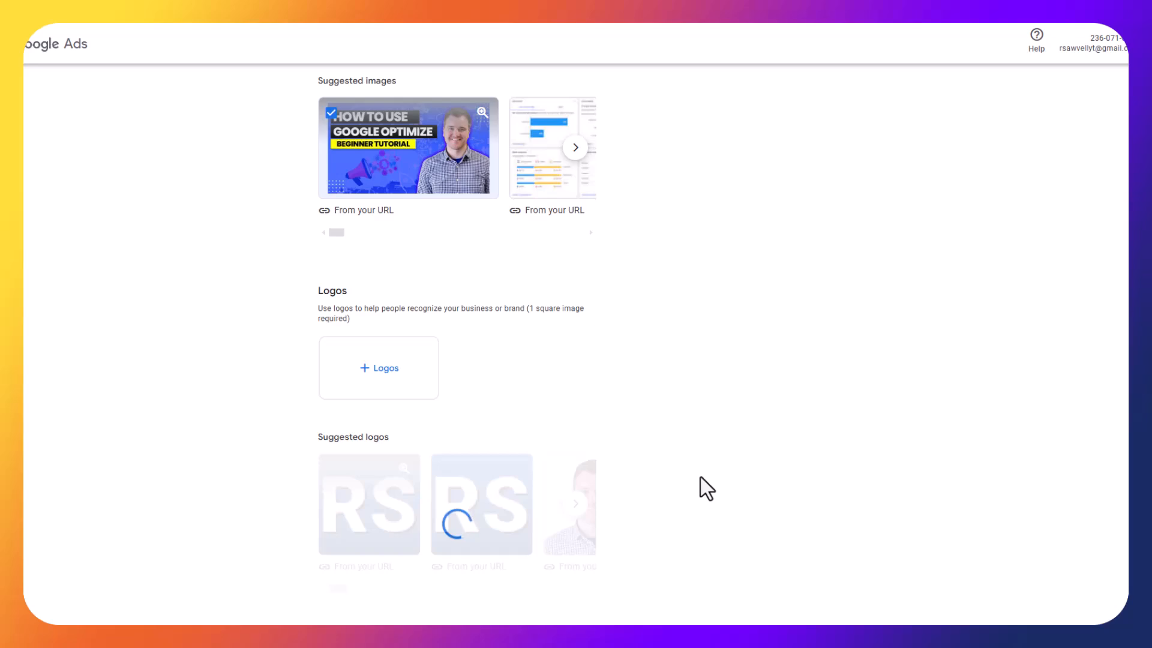
scroll(368, 429, down, 4)
click(806, 476)
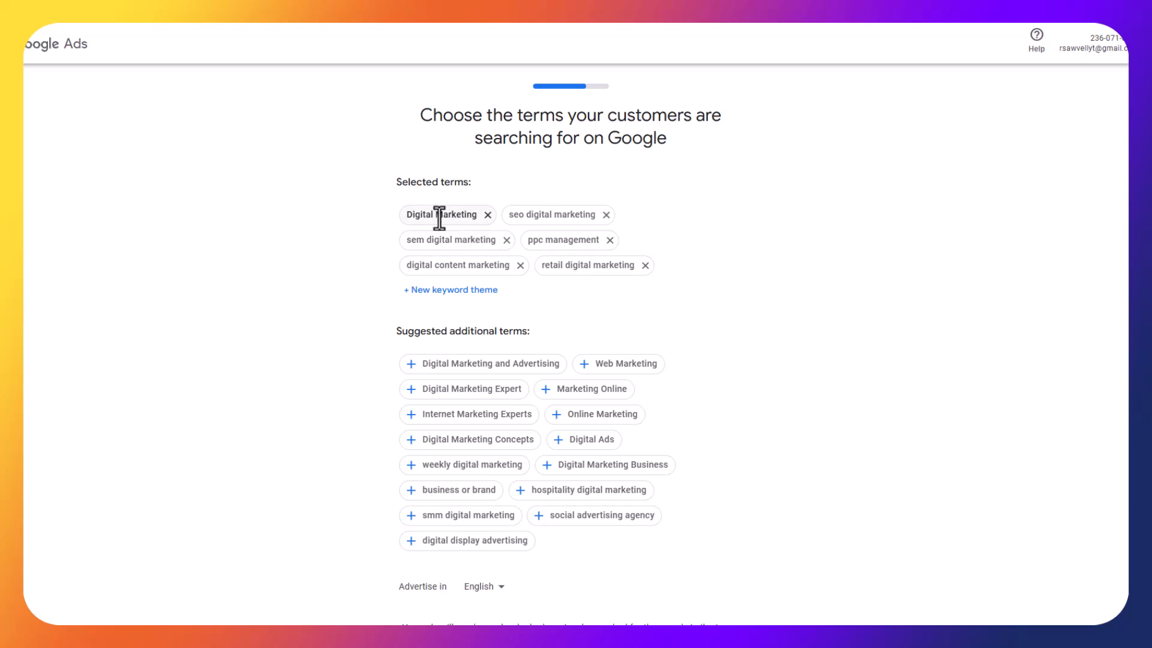
Add the suggested terms Digital Marketing and Advertising, Digital Marketing Expert, Online Marketing and Digital Marketing Concepts to the selected search terms
scroll(420, 228, down, 4)
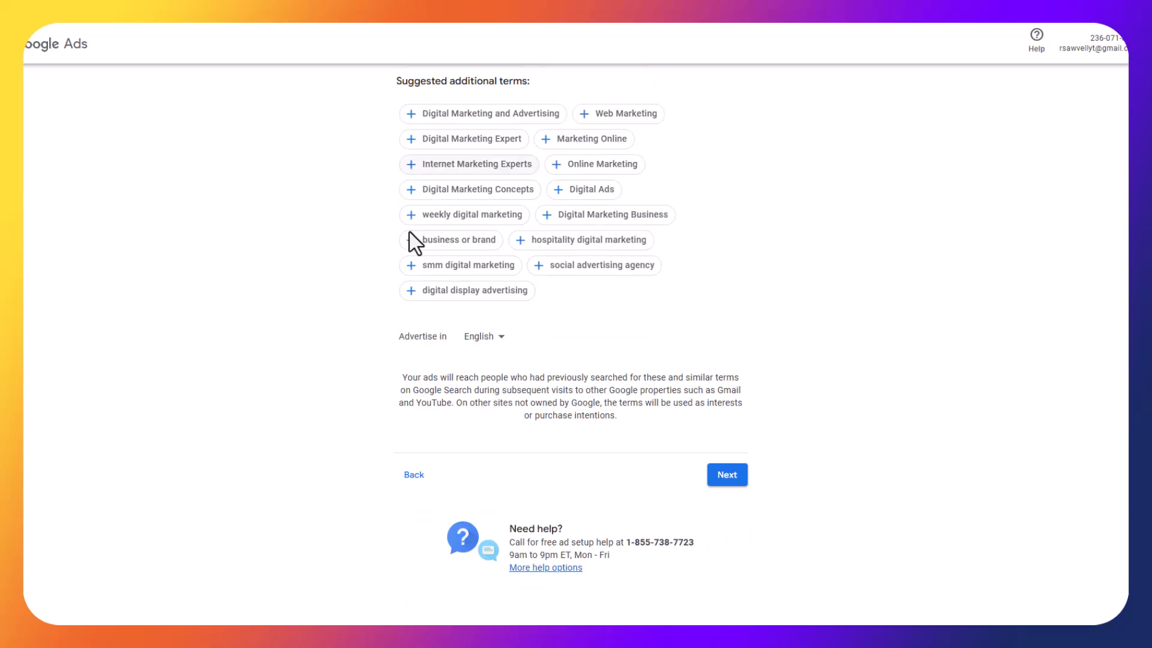
scroll(354, 318, up, 4)
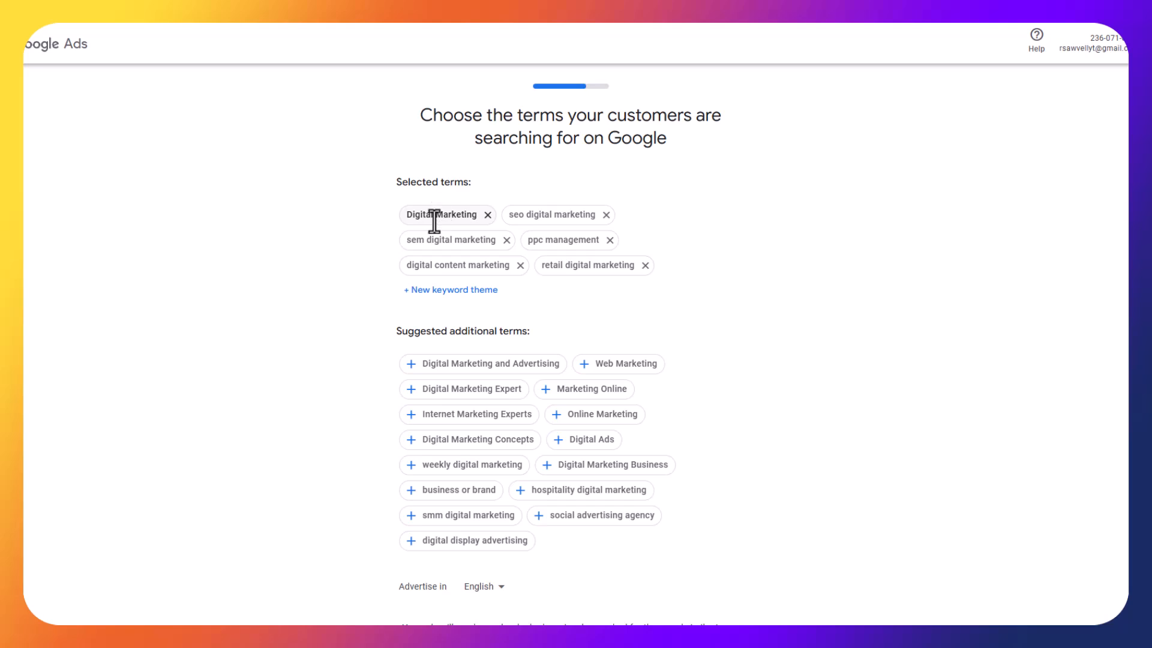
click(455, 214)
click(542, 214)
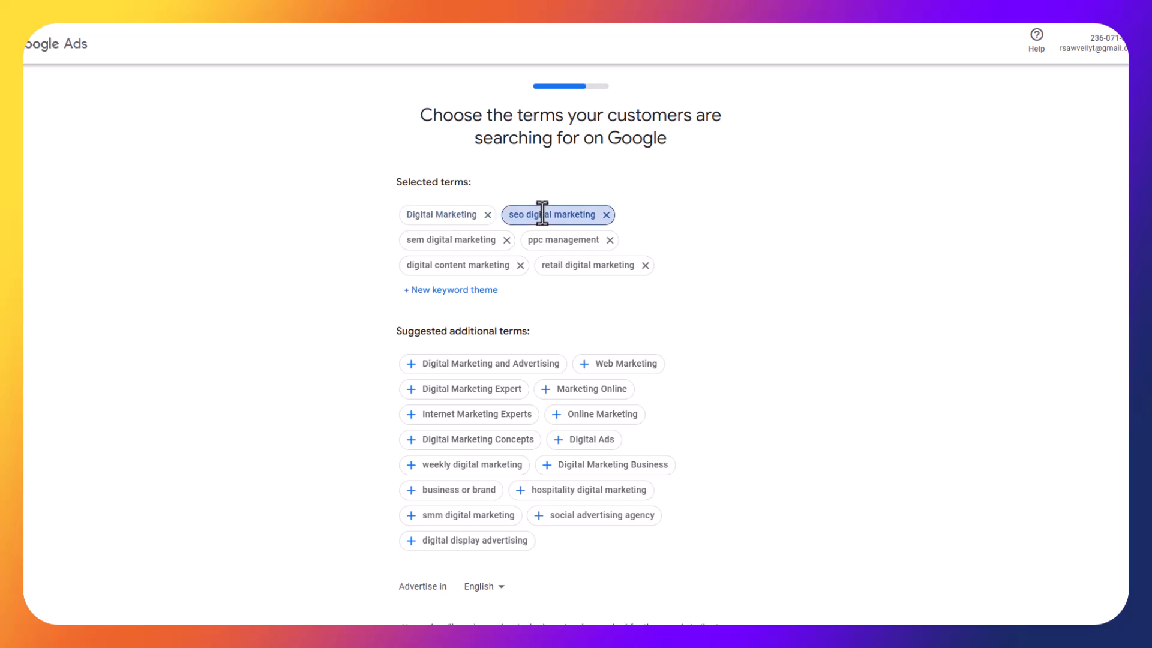
drag(448, 215, 452, 215)
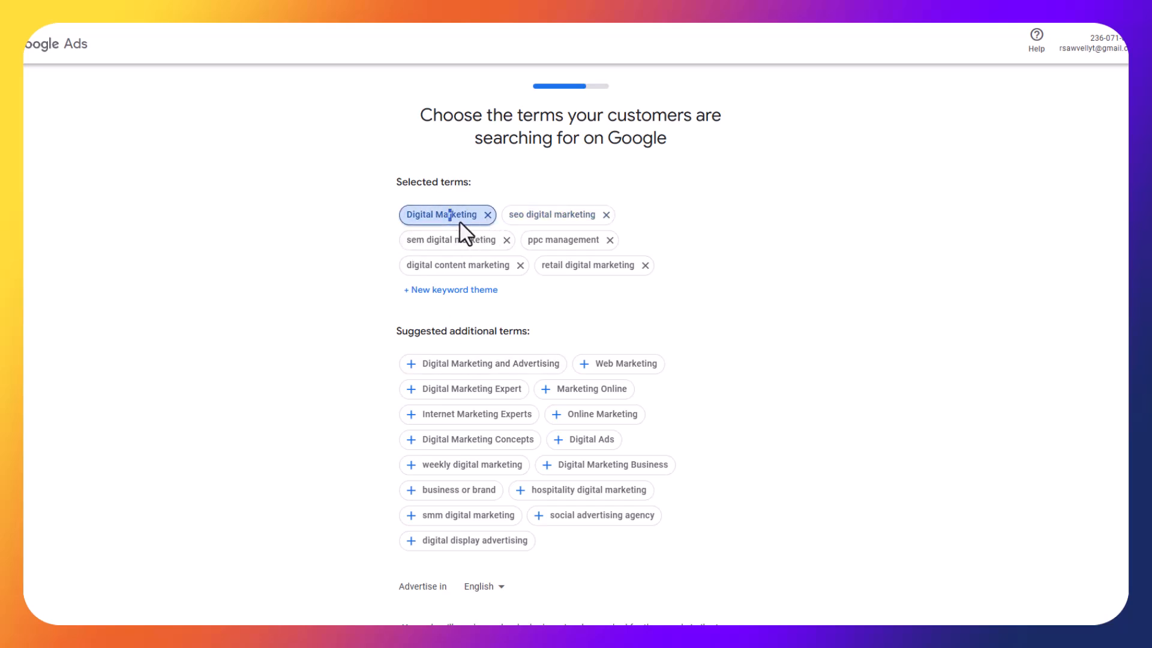
click(411, 364)
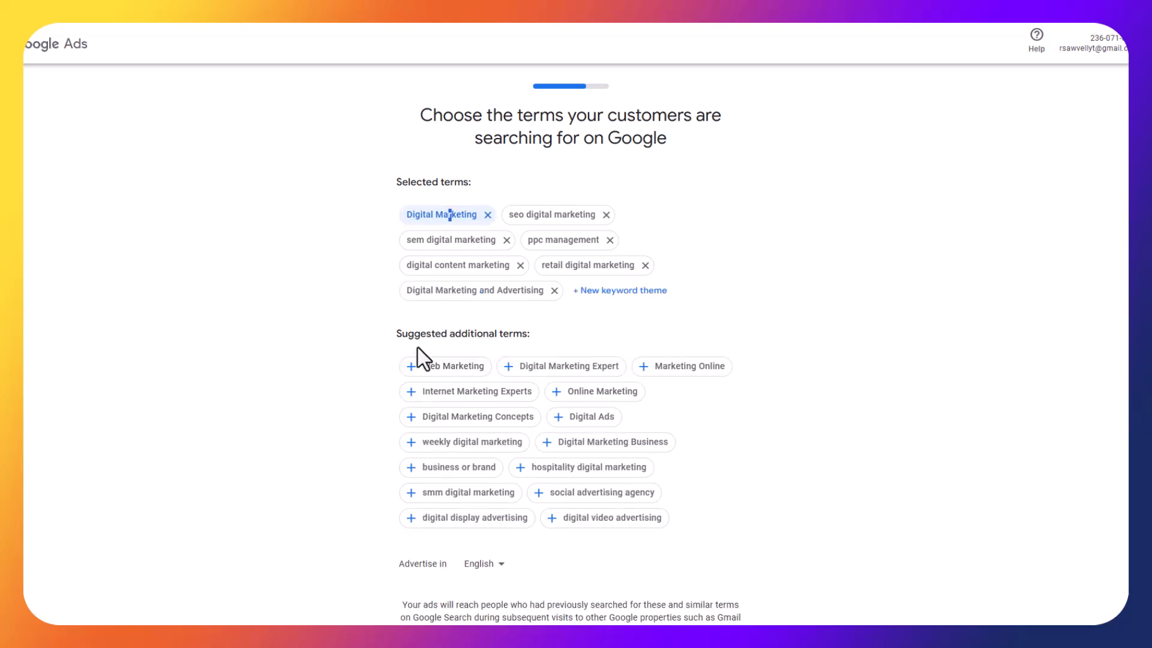
click(516, 368)
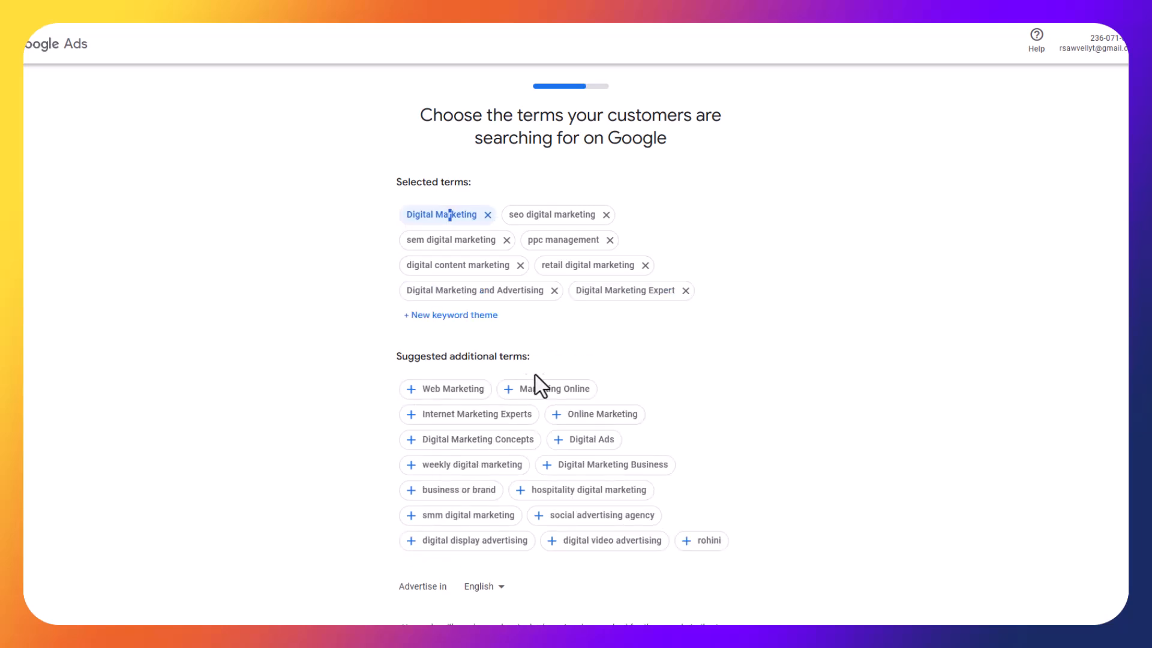
click(563, 417)
click(564, 423)
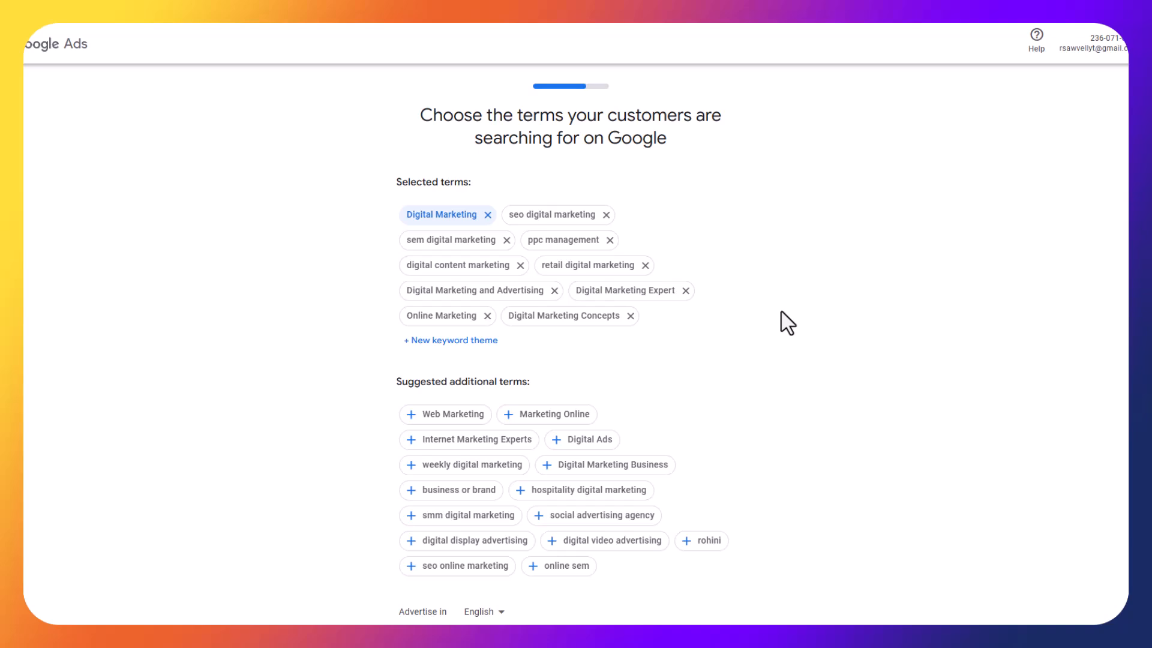
Check the selected and suggested search terms, keep English as the advertising language and continue to the ad locations
scroll(775, 294, down, 2)
scroll(750, 369, down, 2)
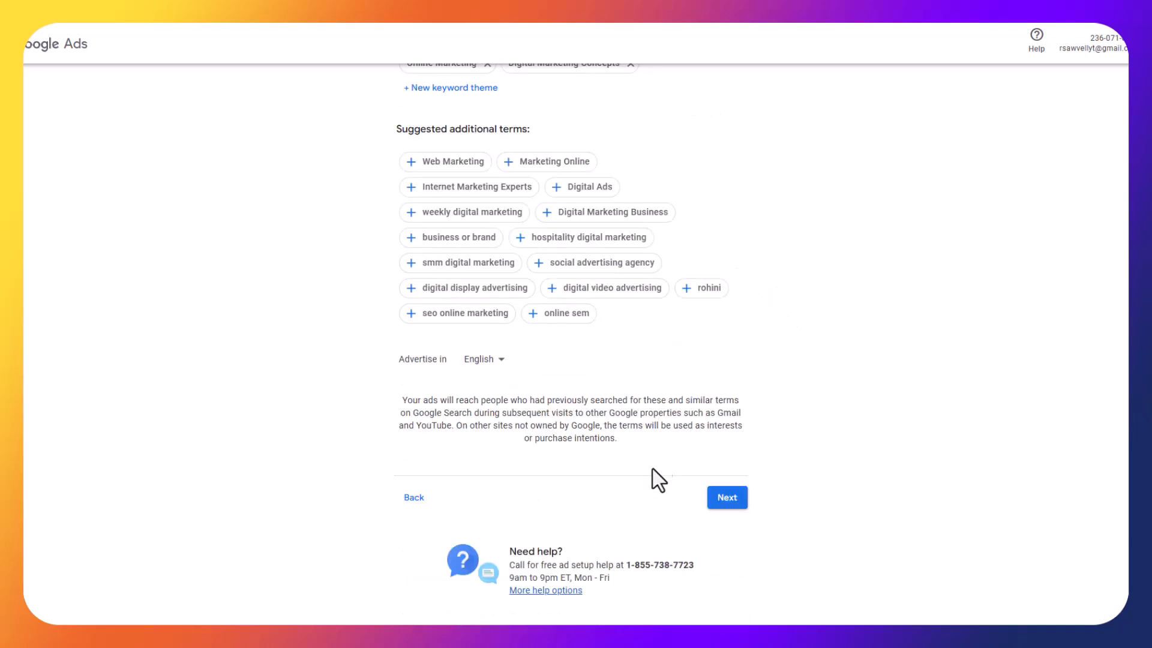
scroll(474, 372, up, 2)
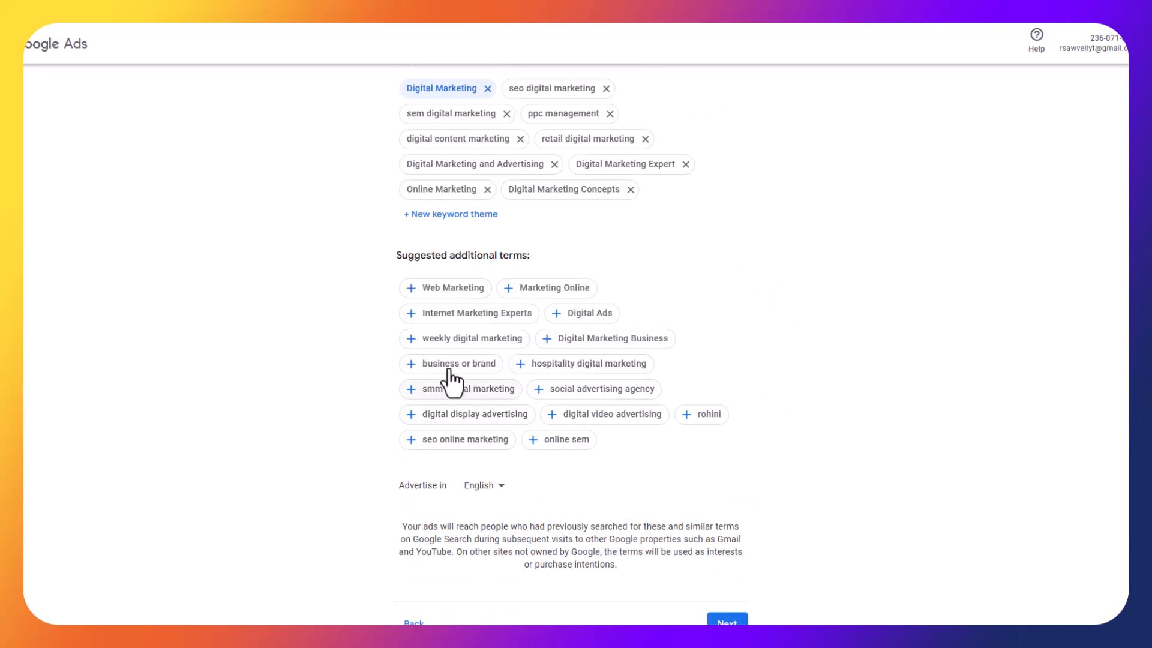
scroll(714, 522, down, 1)
click(720, 561)
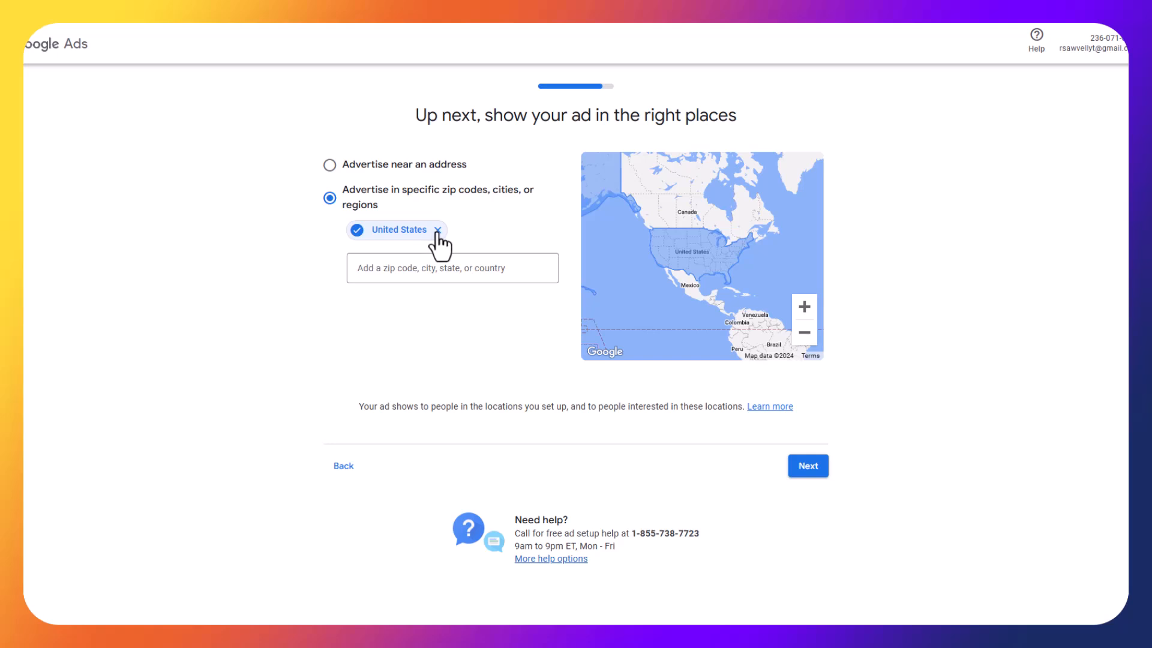
Replace the United States target location with the Milwaukee WI Nielsen DMA region and continue to the budget
click(804, 307)
drag(682, 254, 673, 239)
click(436, 231)
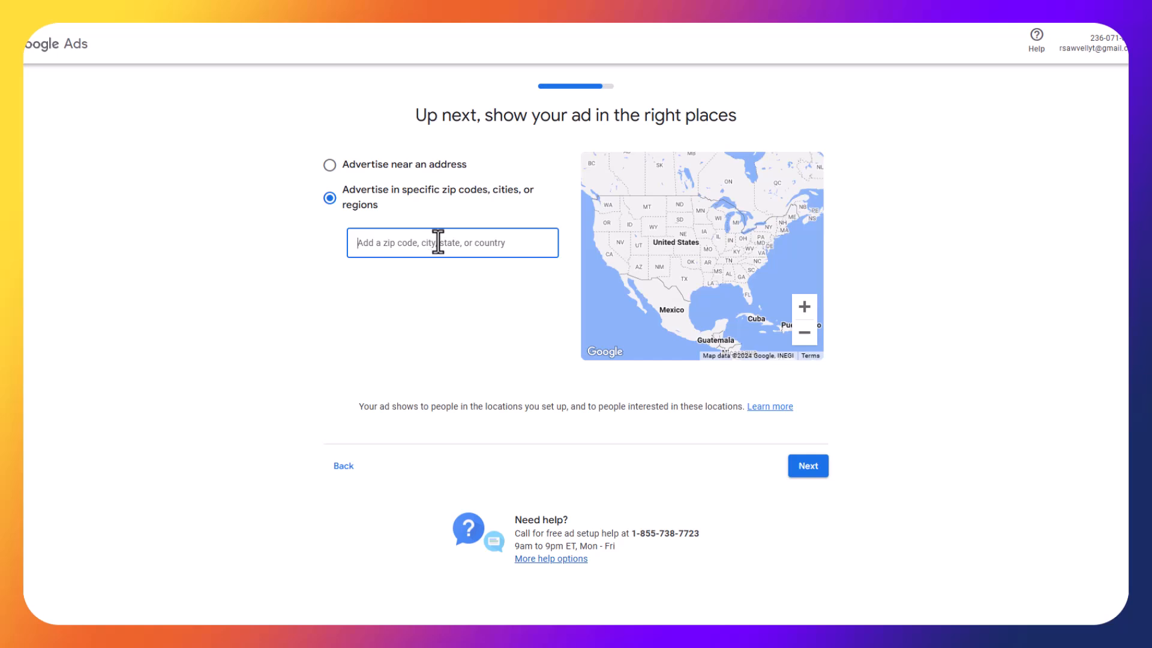
text(milwaukee)
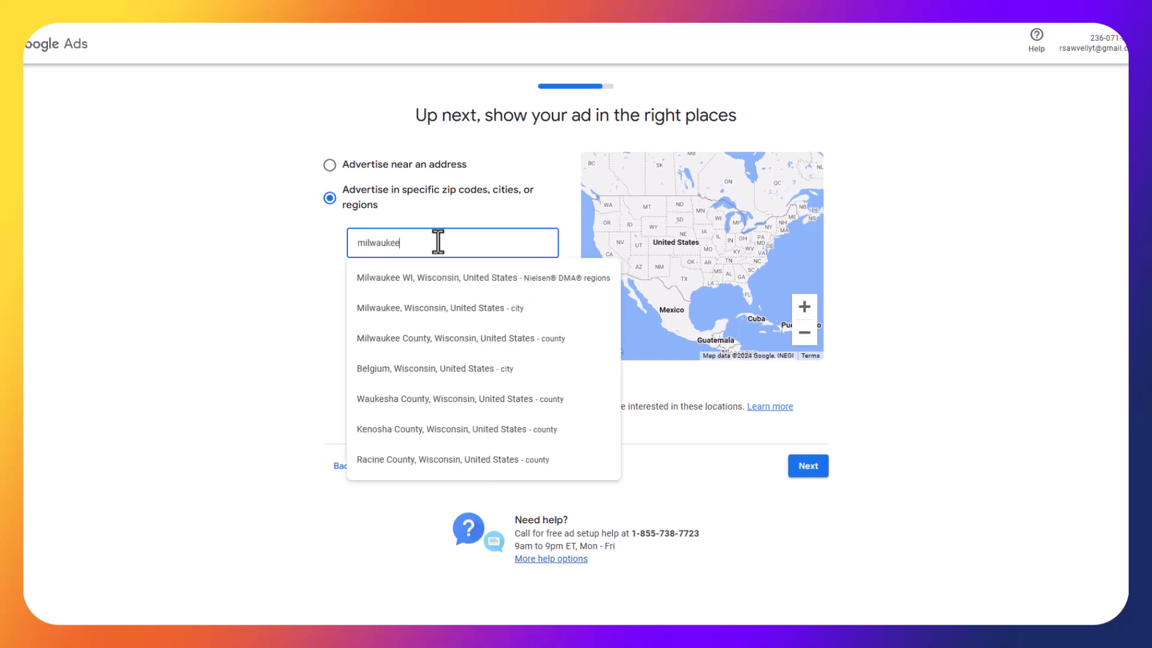
click(469, 287)
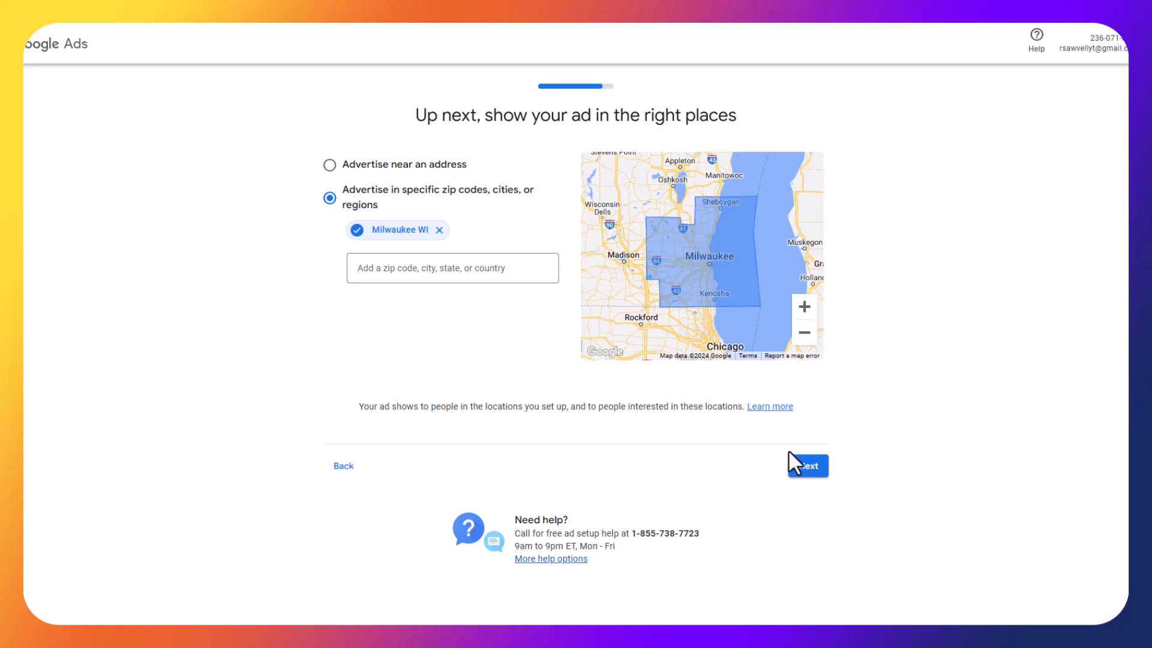
click(808, 467)
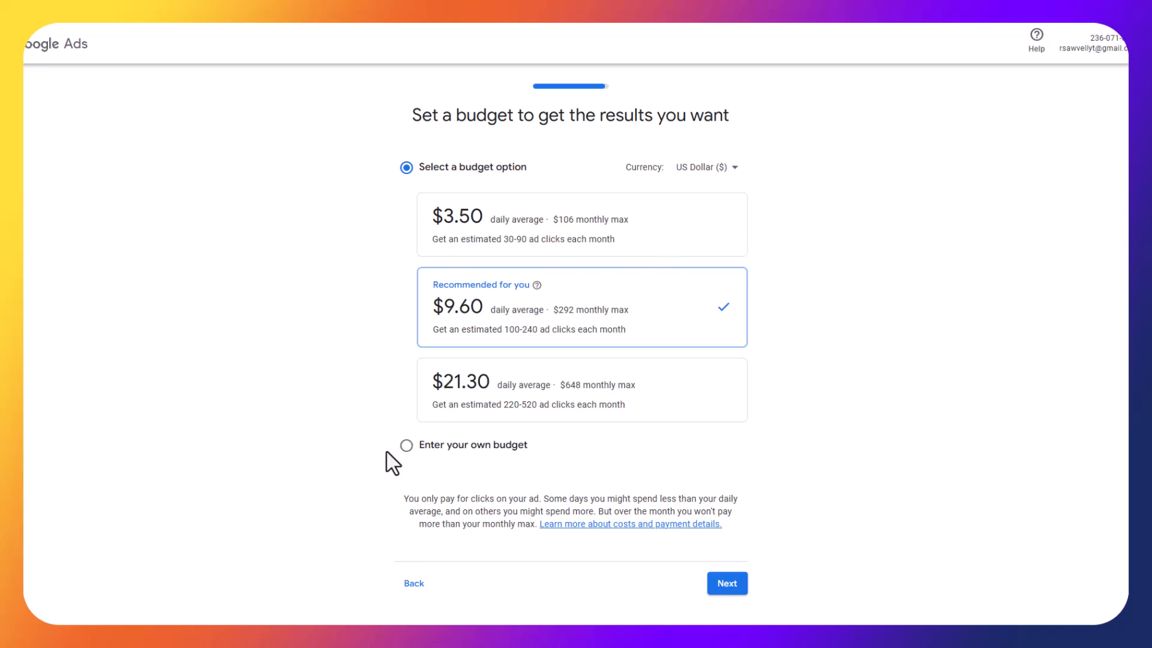
Compare the custom budget with the preset options, keep the recommended $9.60 daily average and continue to the campaign review
click(407, 445)
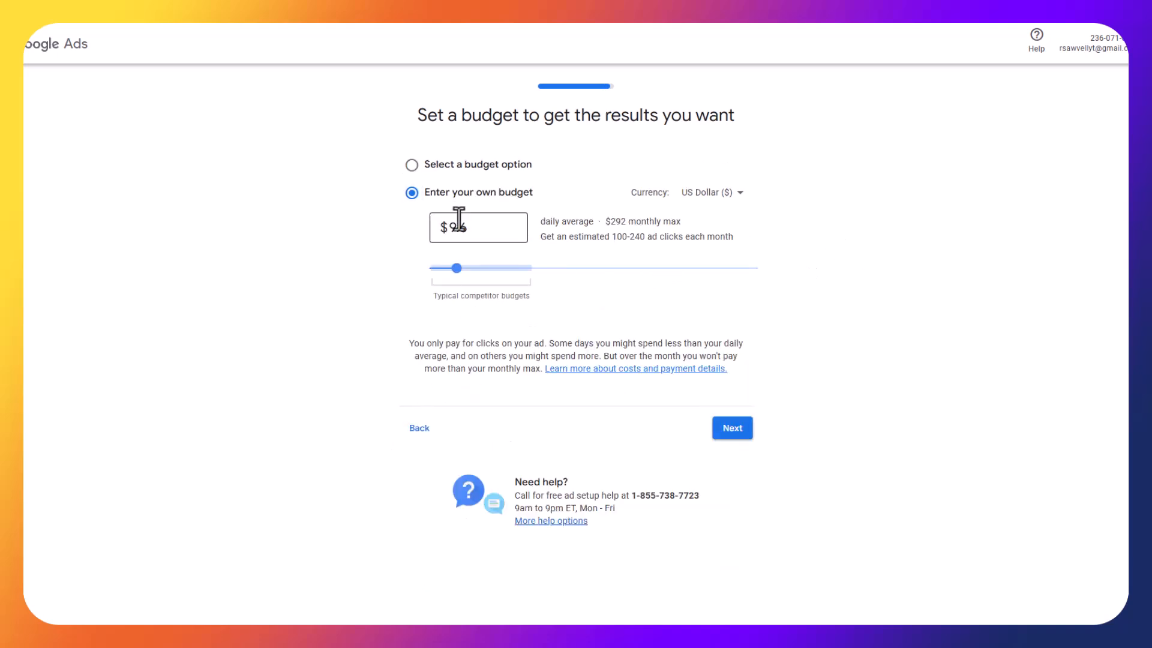
click(412, 166)
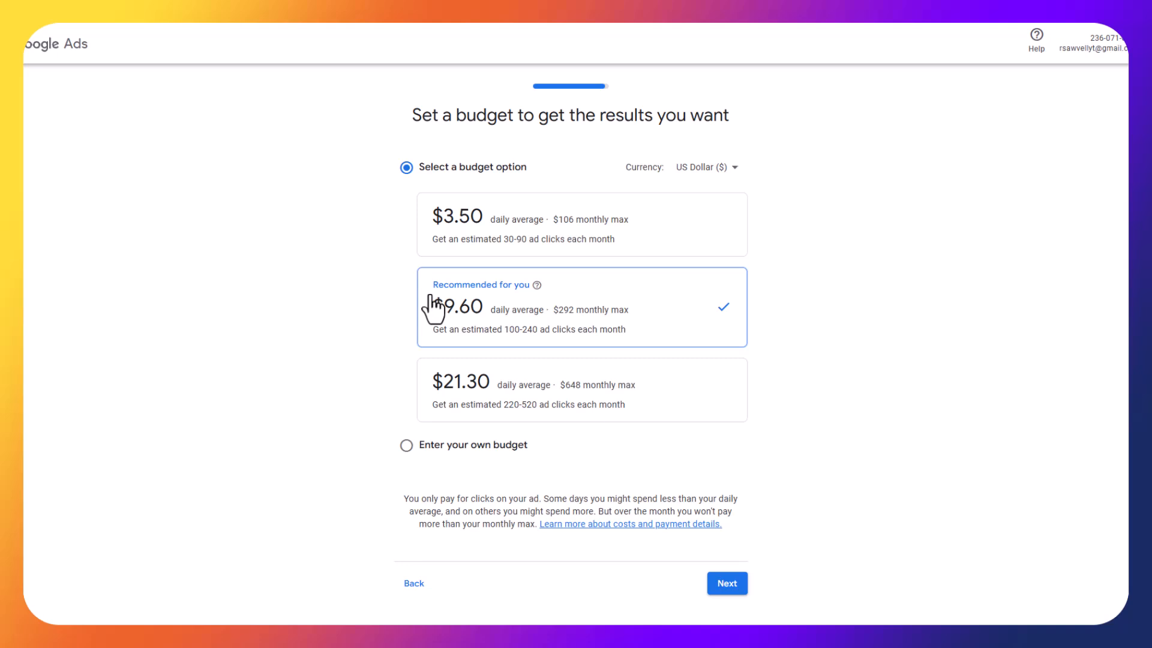
click(447, 444)
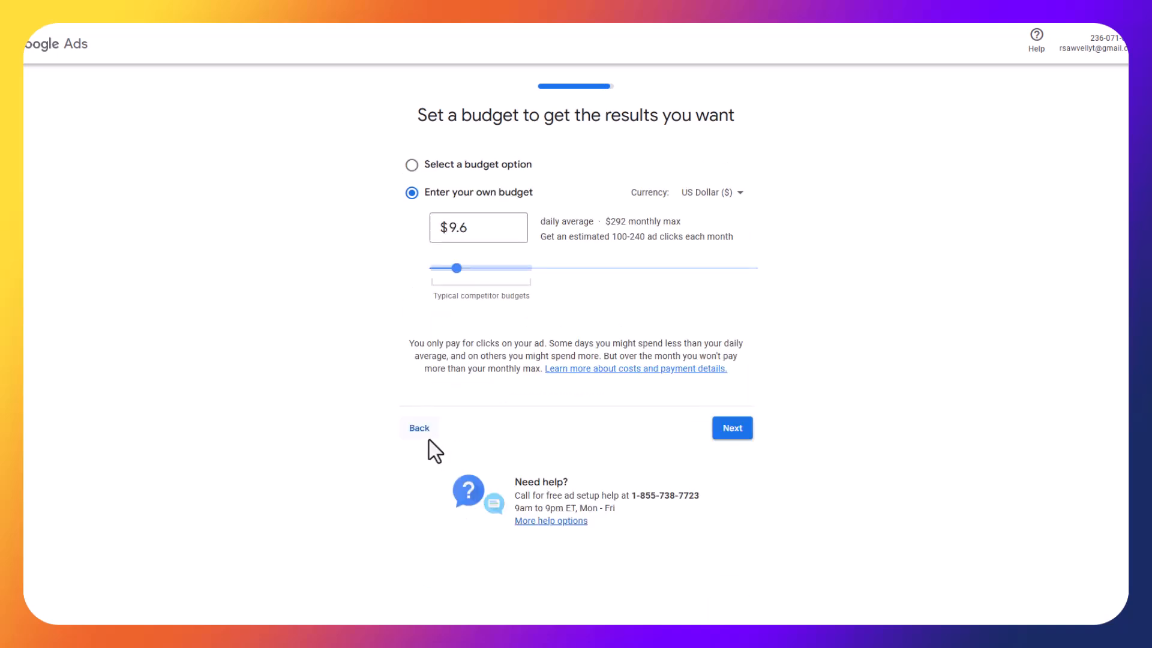
click(410, 163)
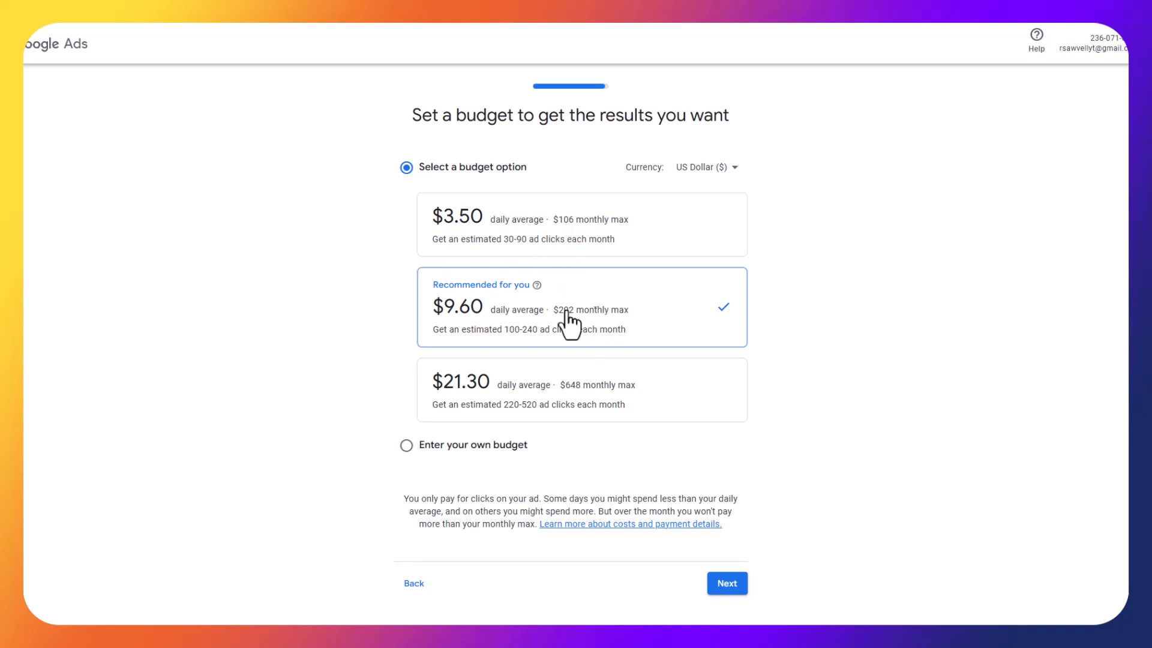
click(730, 570)
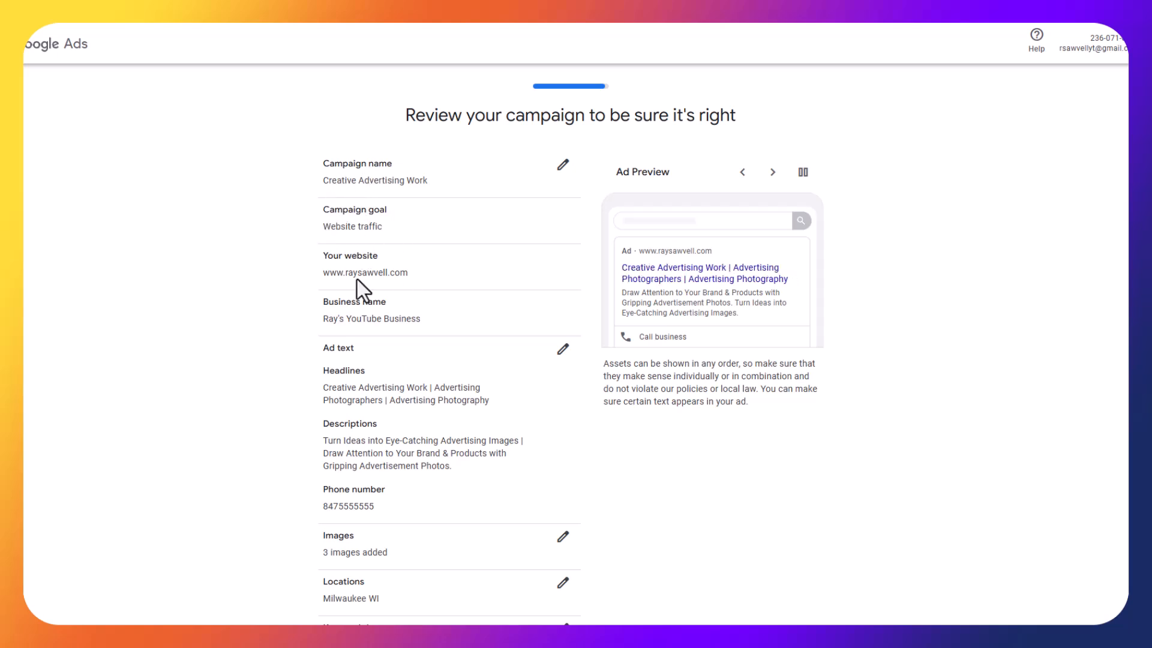
Review the campaign summary from ad text through budget and continue to the account and payment details
scroll(342, 282, down, 3)
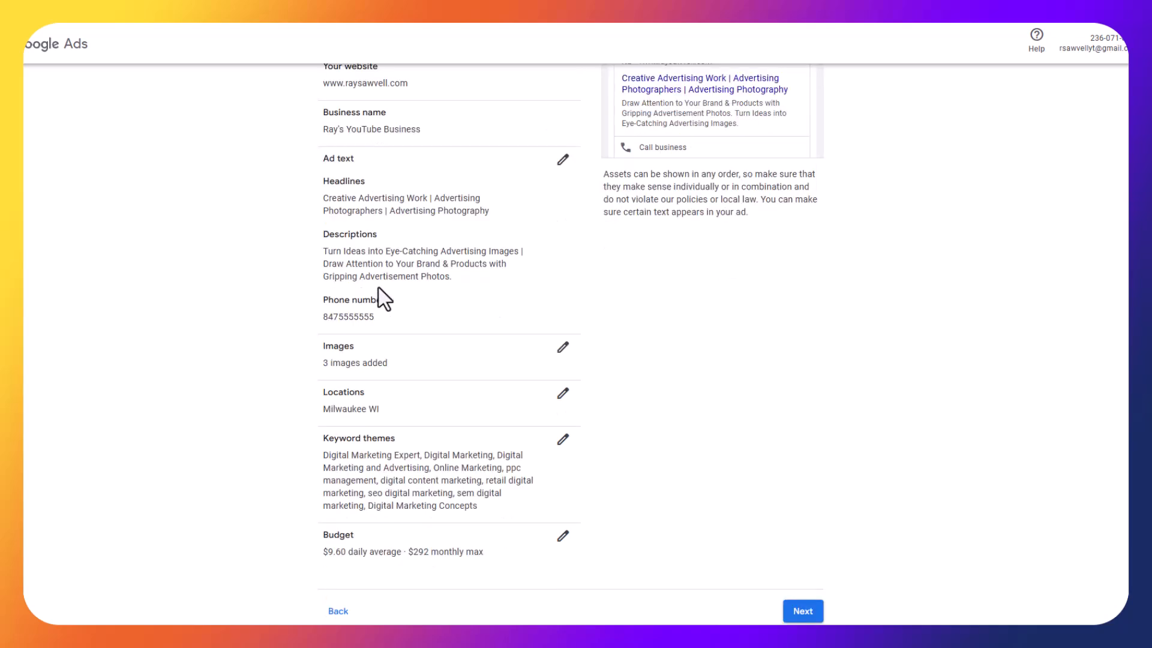
scroll(342, 303, down, 1)
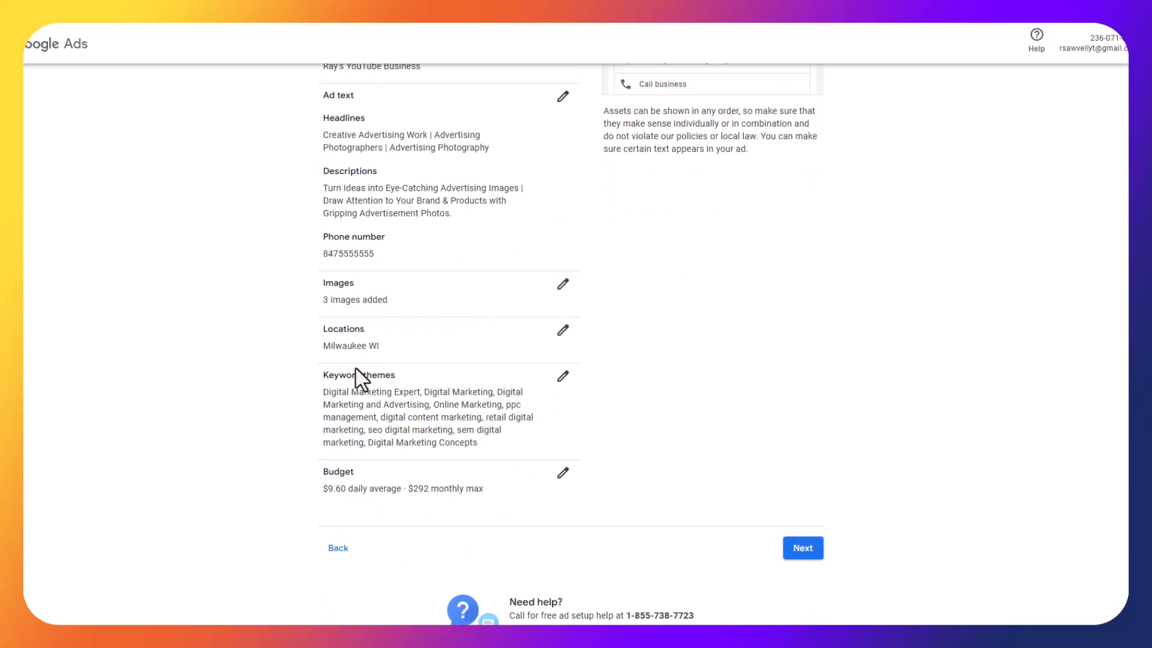
scroll(372, 391, down, 1)
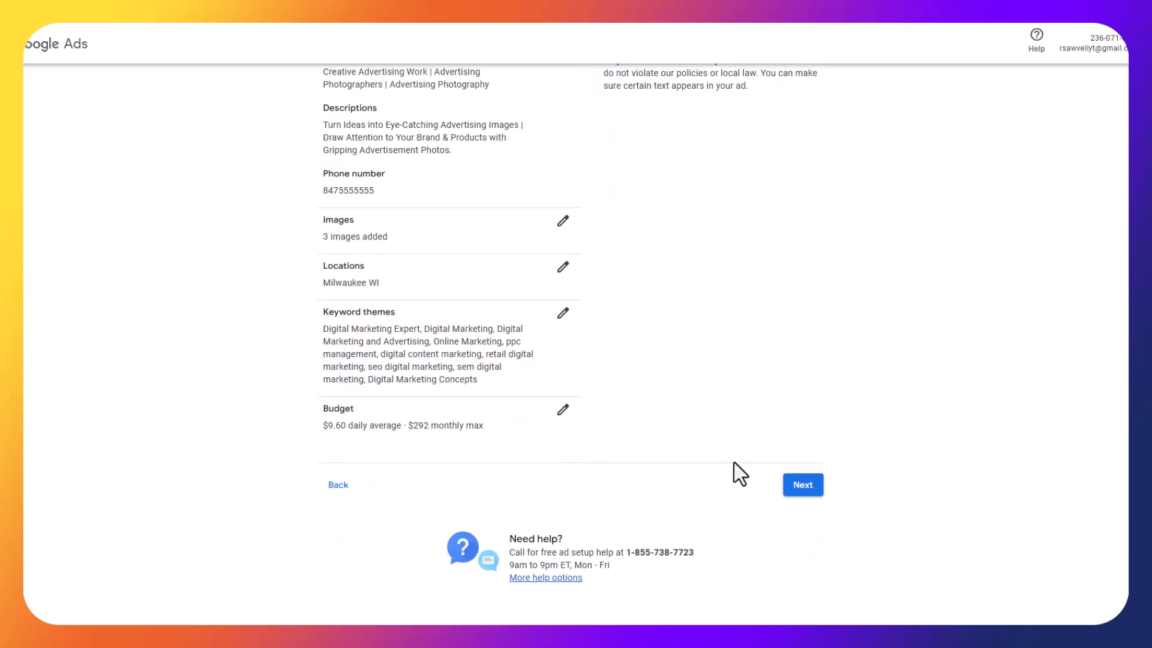
scroll(534, 385, up, 3)
scroll(588, 355, down, 3)
click(804, 487)
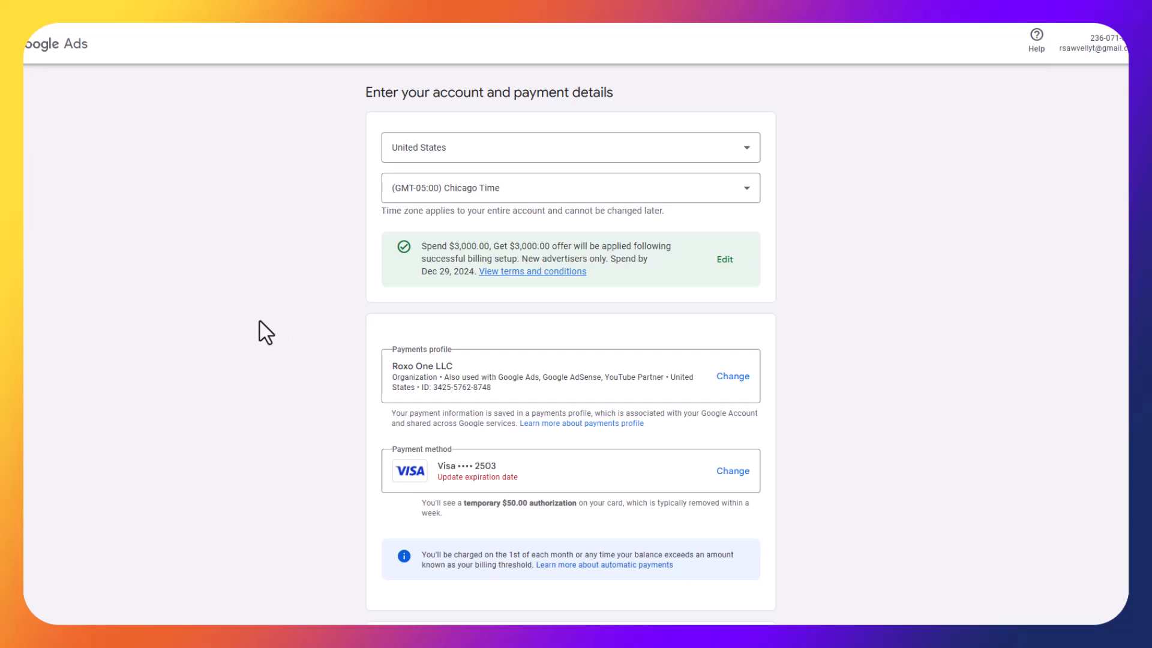
Examine the new-advertiser promotional offer, the payments profile and payment method, and the expert guidance question
drag(422, 246, 635, 247)
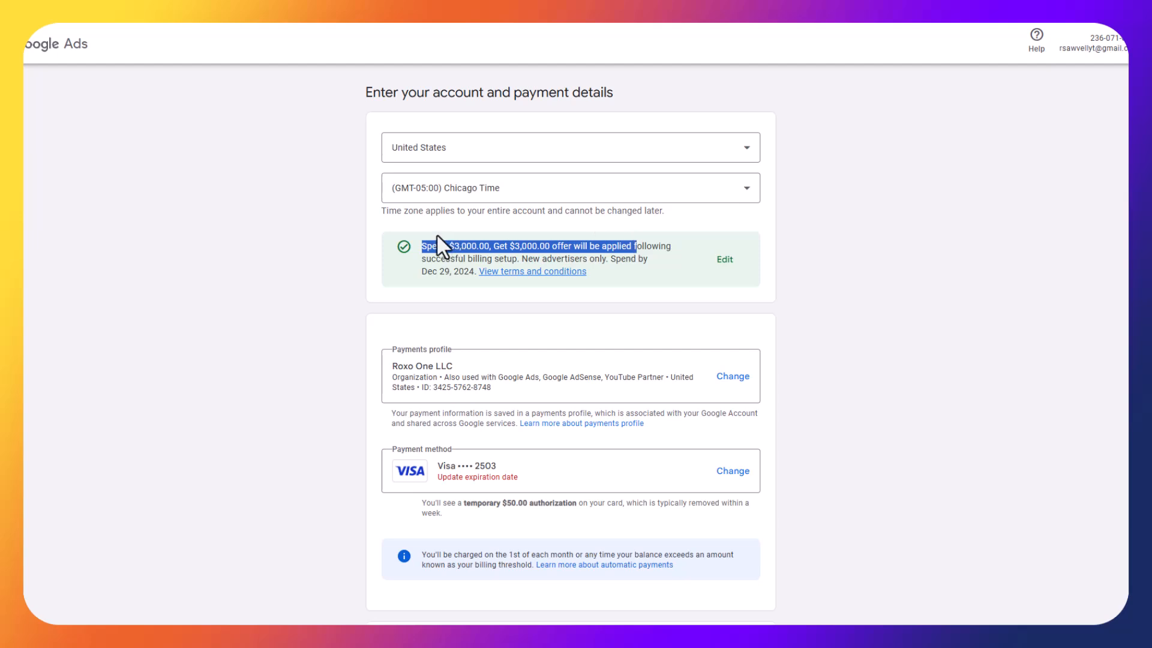
drag(423, 247, 526, 248)
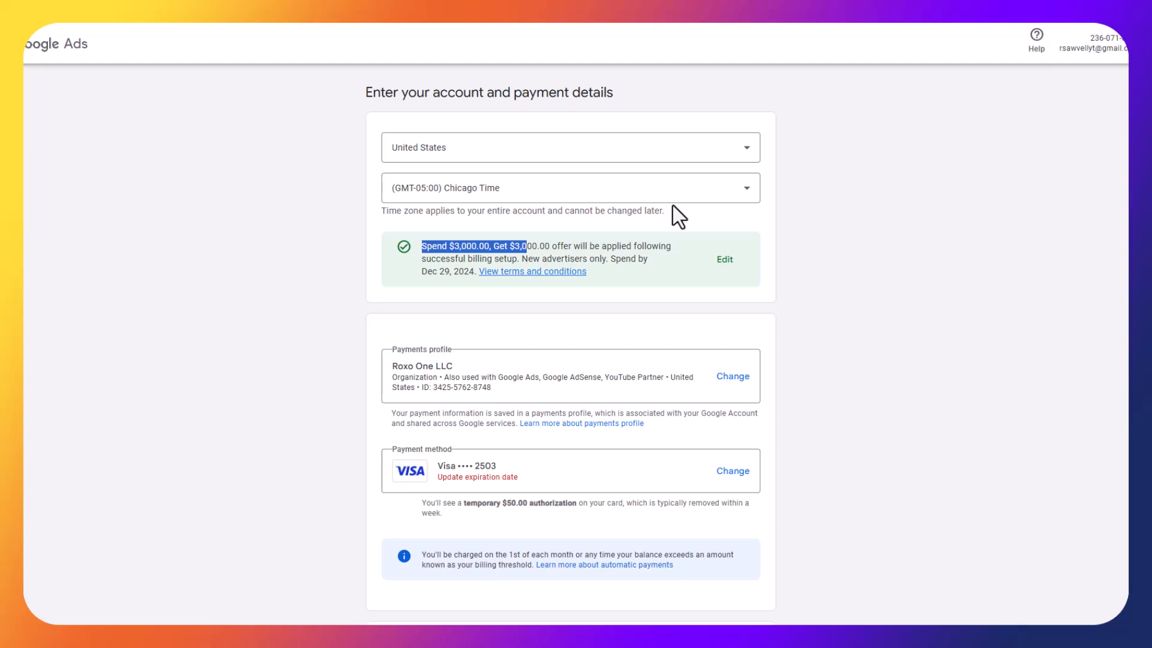
scroll(526, 234, down, 3)
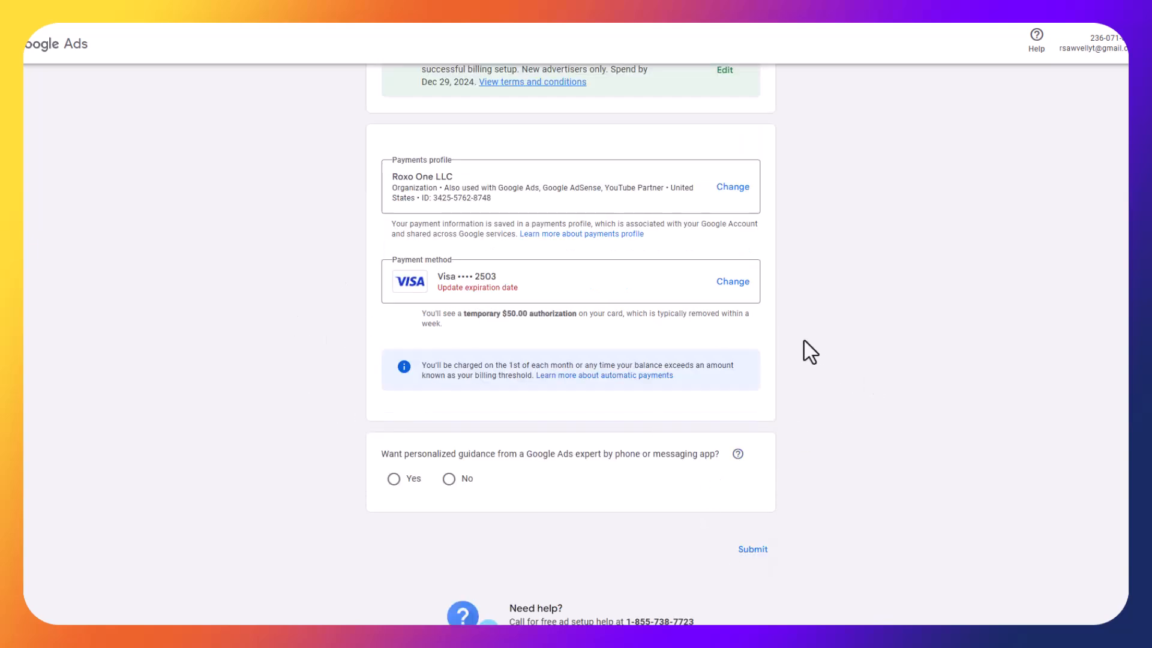
scroll(806, 342, up, 3)
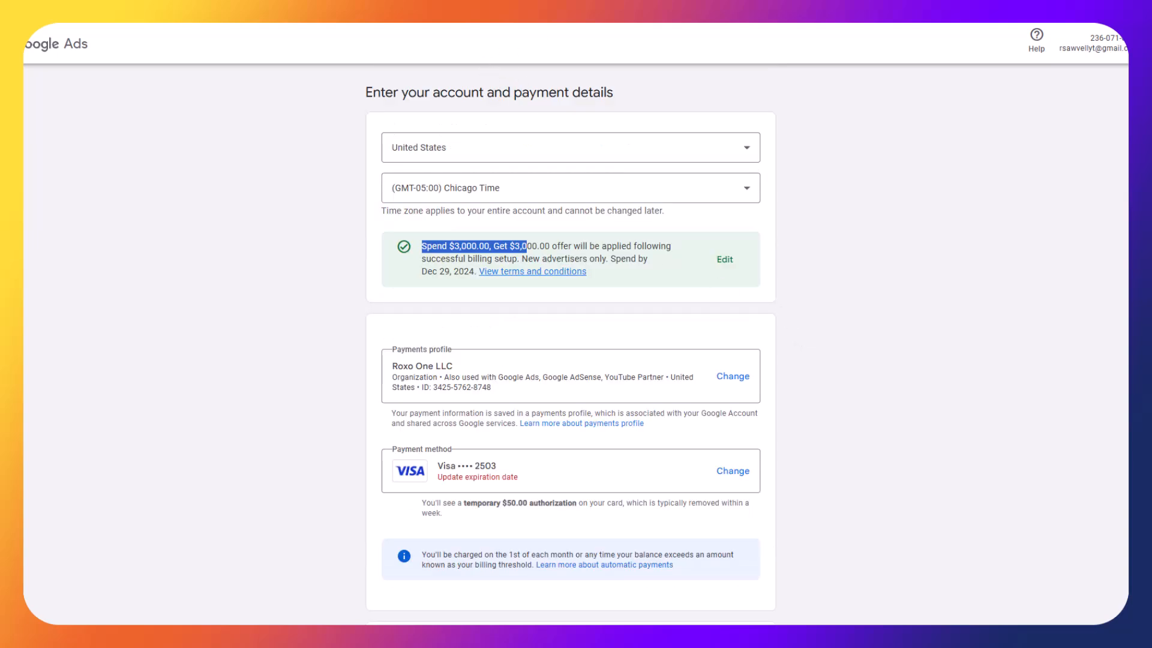